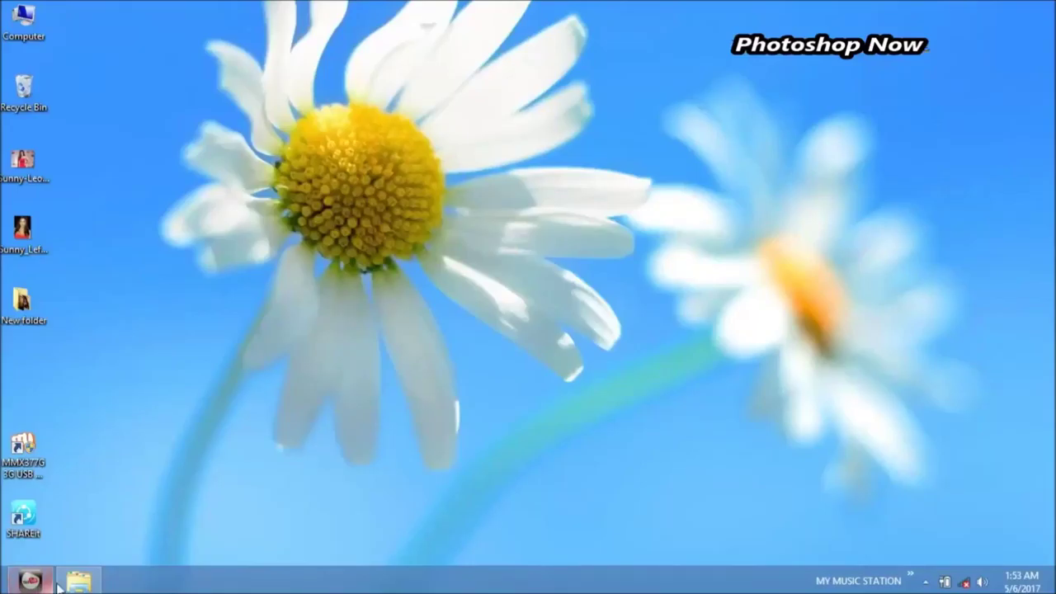
# Return to Photoshop and shrink 1N.jpg back to its earlier smaller size.
pyautogui.click(79, 581)
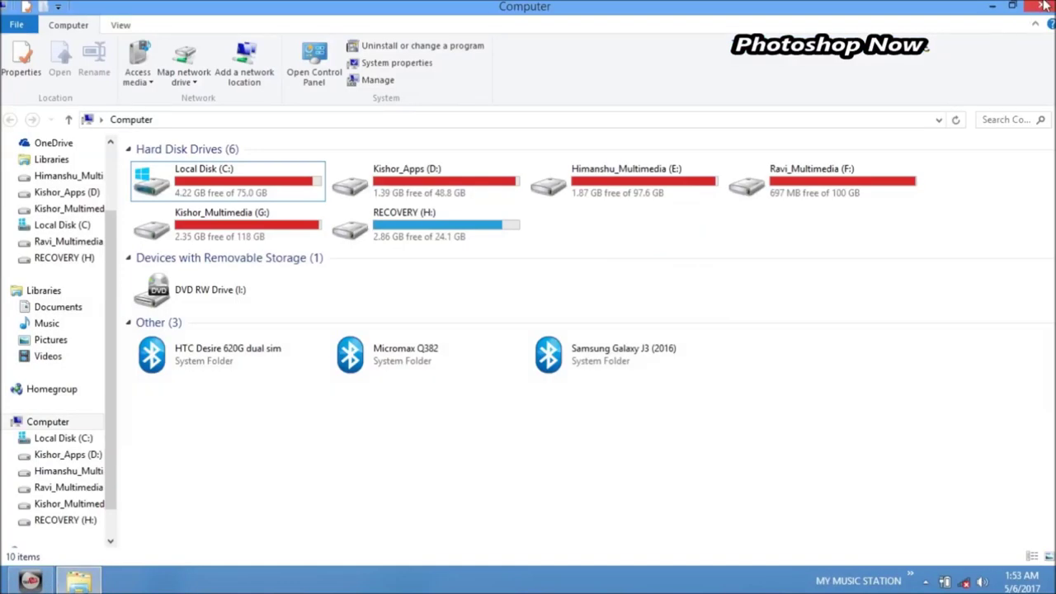
pyautogui.click(1041, 6)
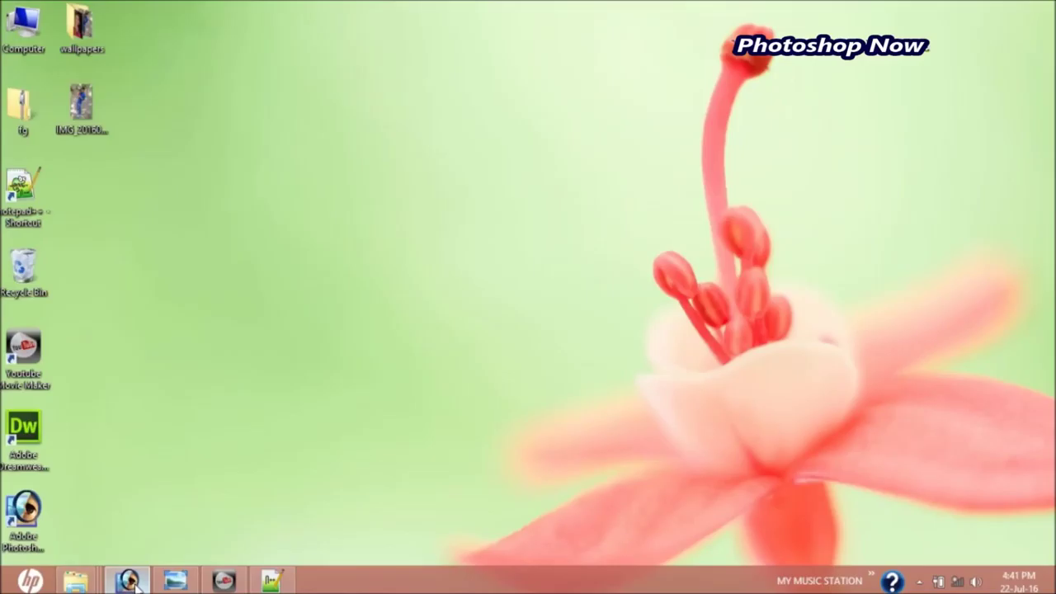
pyautogui.click(128, 580)
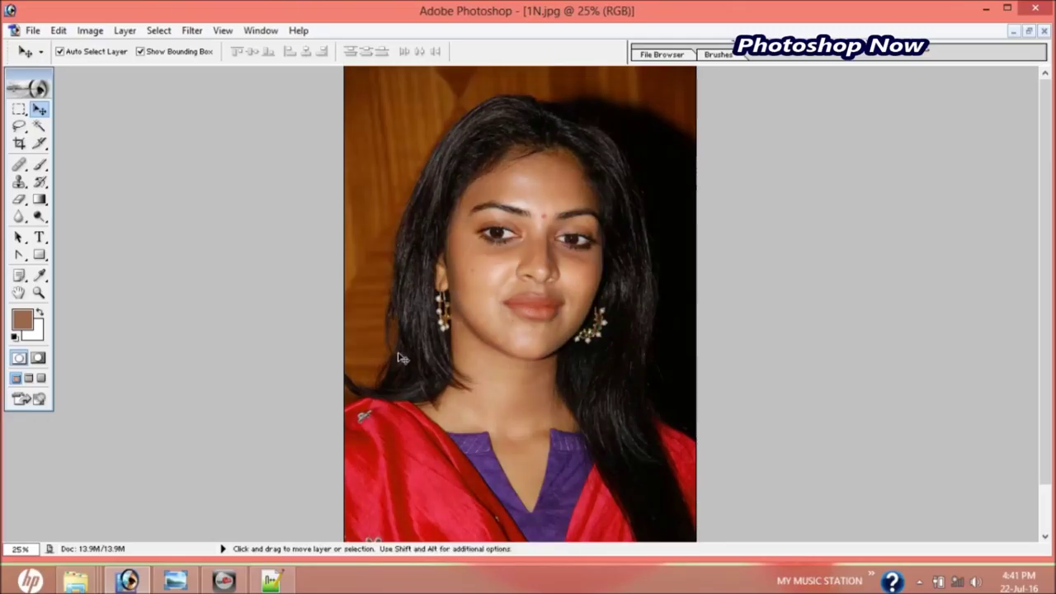
pyautogui.hotkey('ctrl', '-')
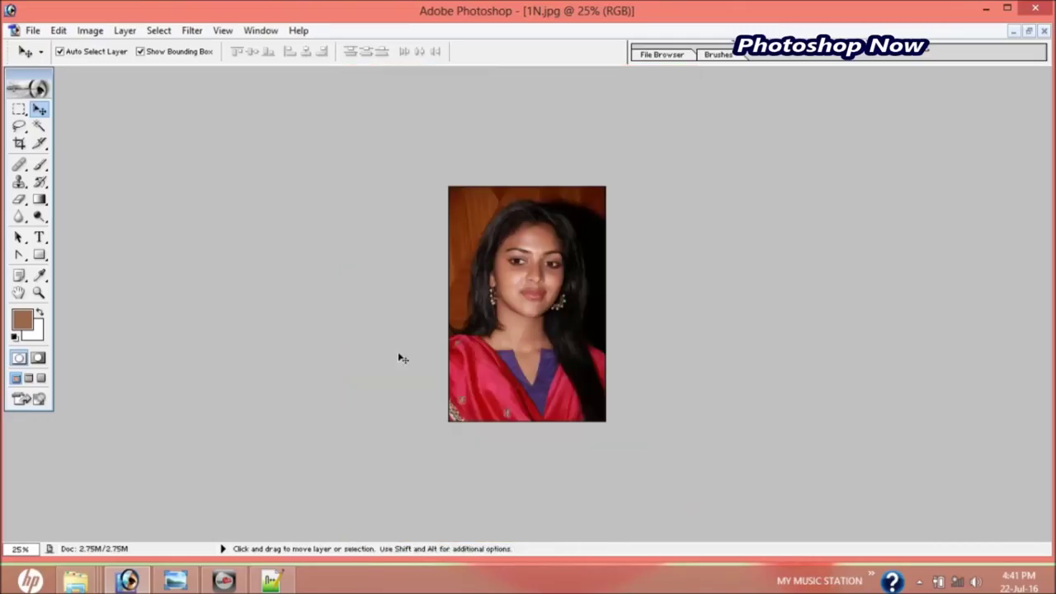
# Open the portrait 1.jpg from the wallpapers folder and maximize its window.
pyautogui.click(33, 31)
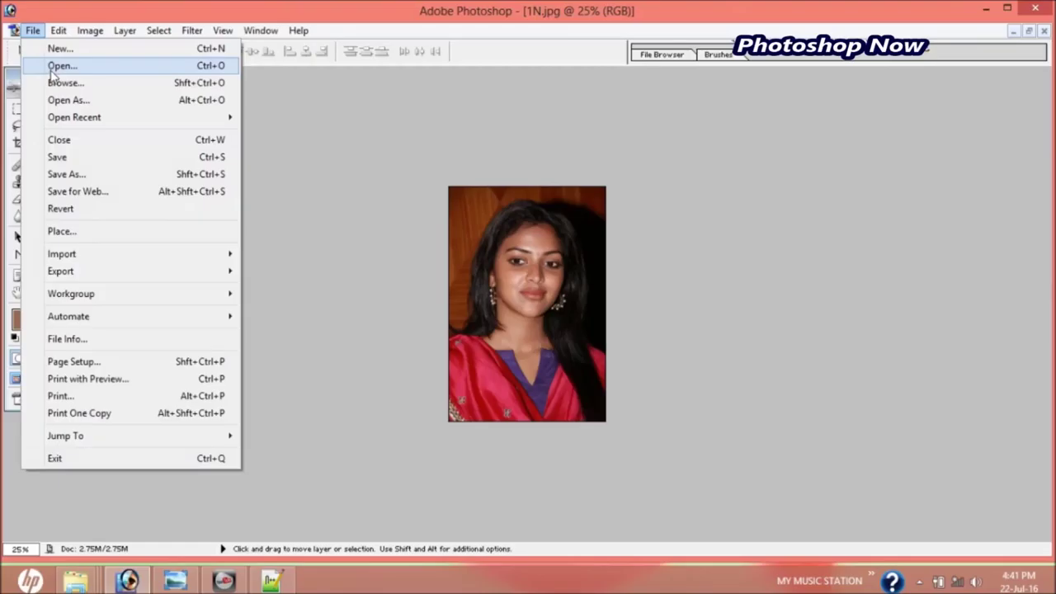
pyautogui.click(49, 66)
pyautogui.click(435, 124)
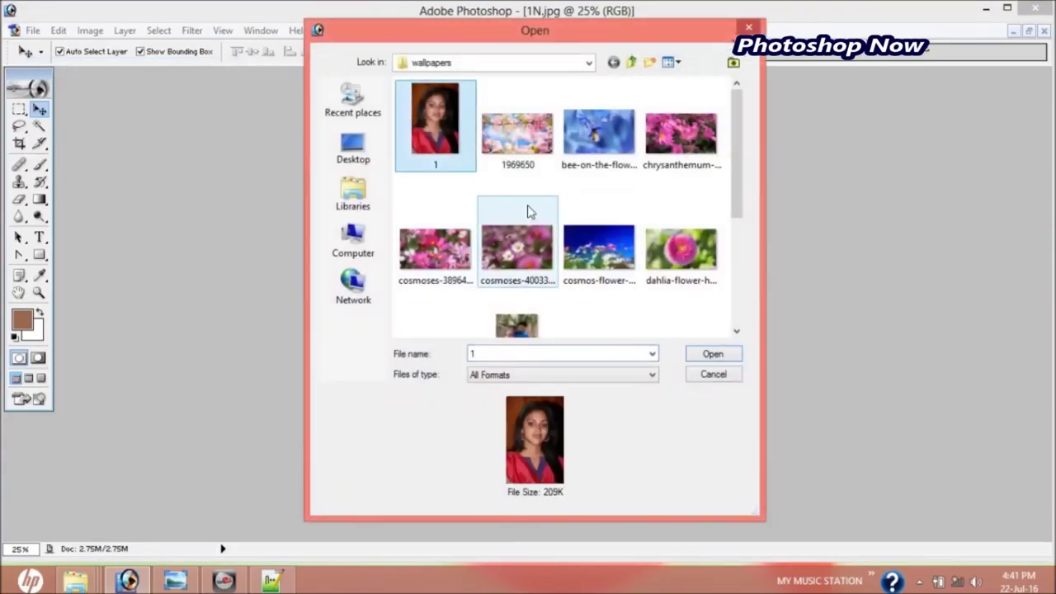
pyautogui.doubleClick(430, 123)
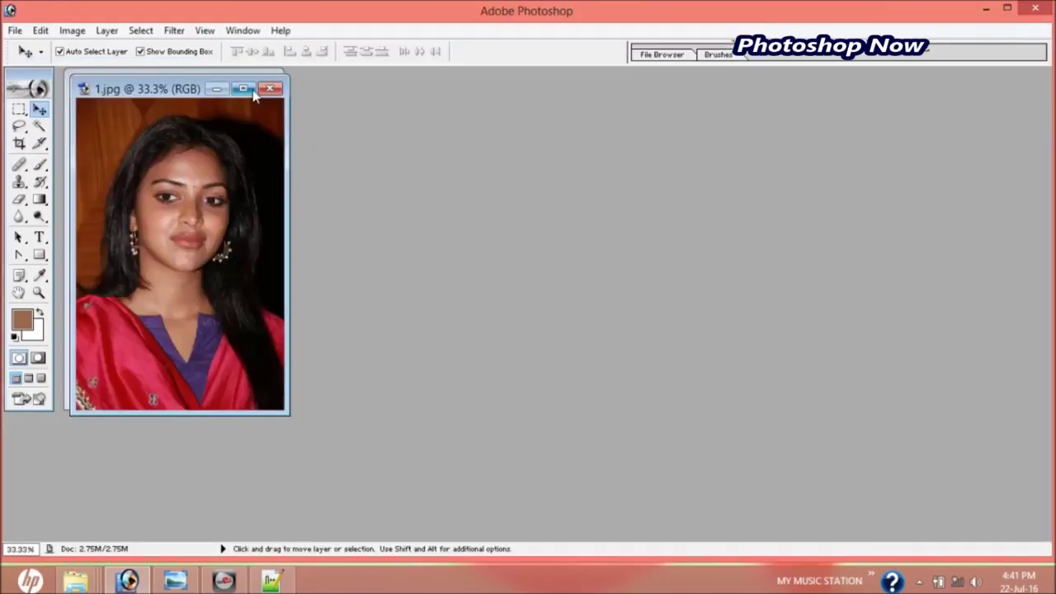
pyautogui.click(242, 88)
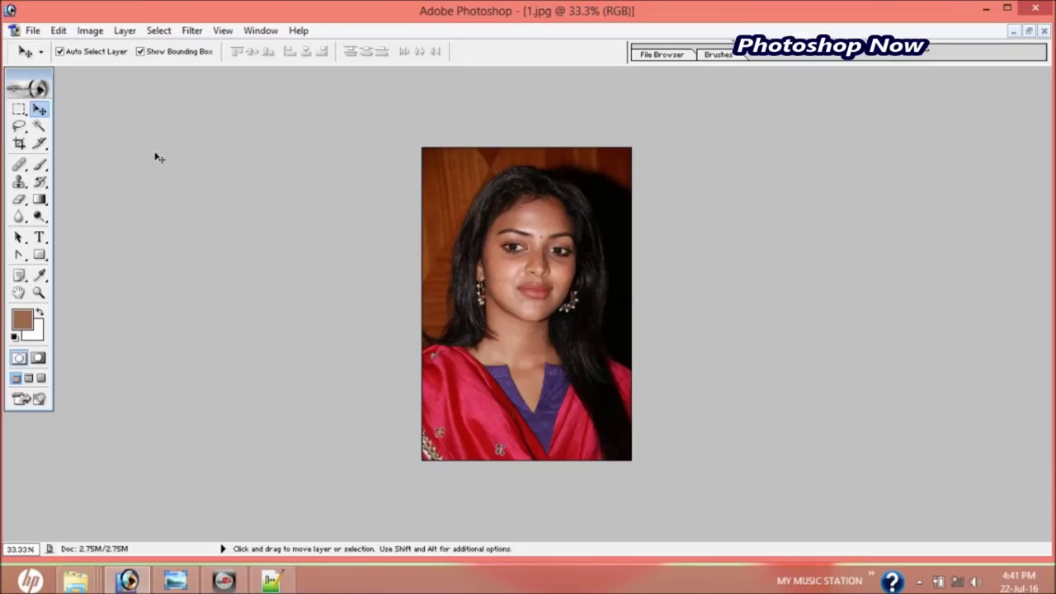
# Brighten 1.jpg with an upward-bowed Curves adjustment.
pyautogui.click(90, 30)
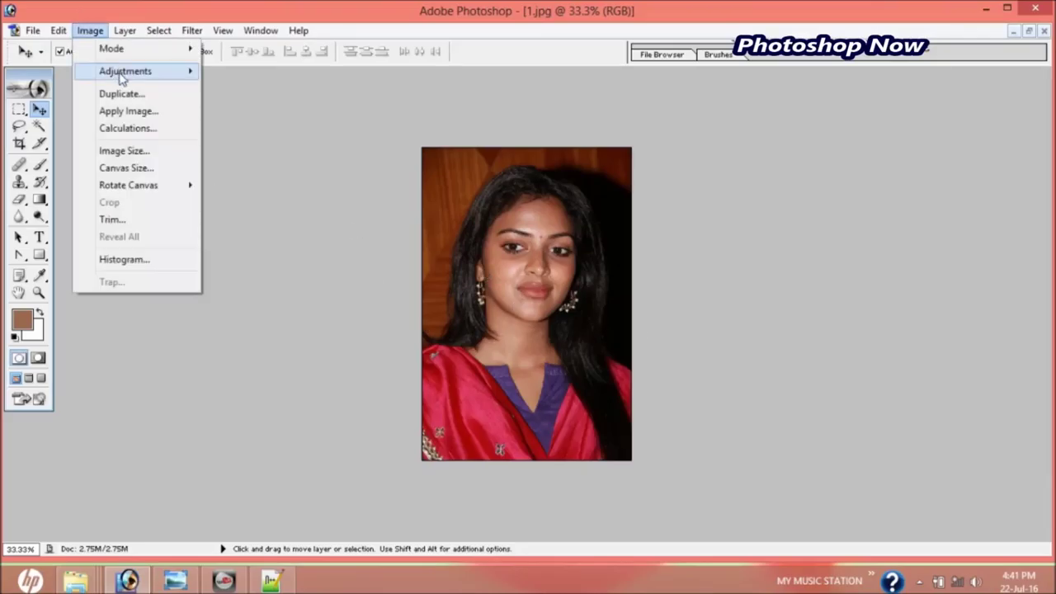
pyautogui.moveTo(126, 70)
pyautogui.click(267, 139)
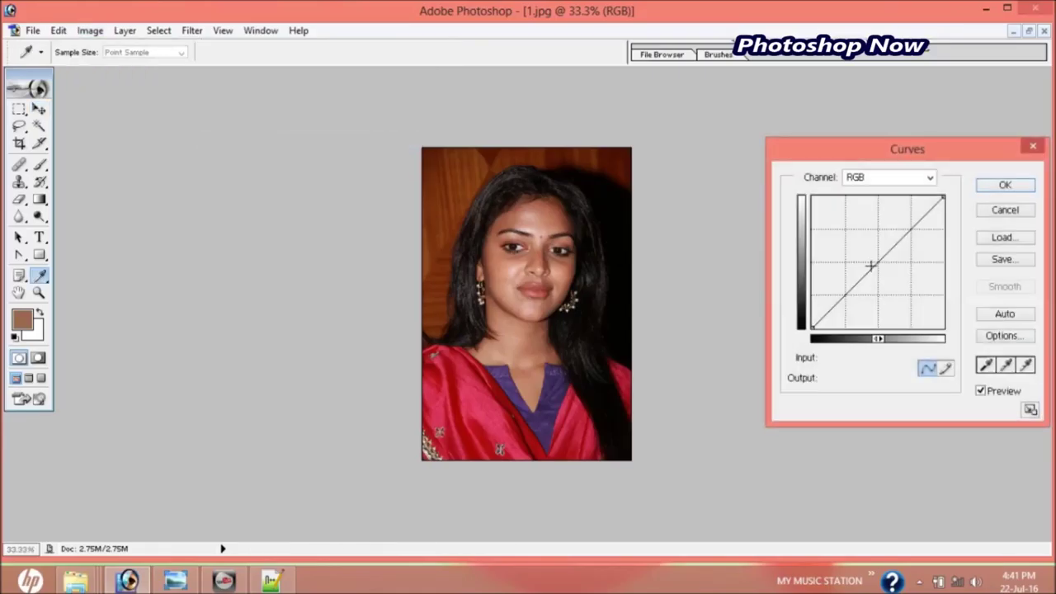
pyautogui.moveTo(875, 264); pyautogui.dragTo(870, 258)
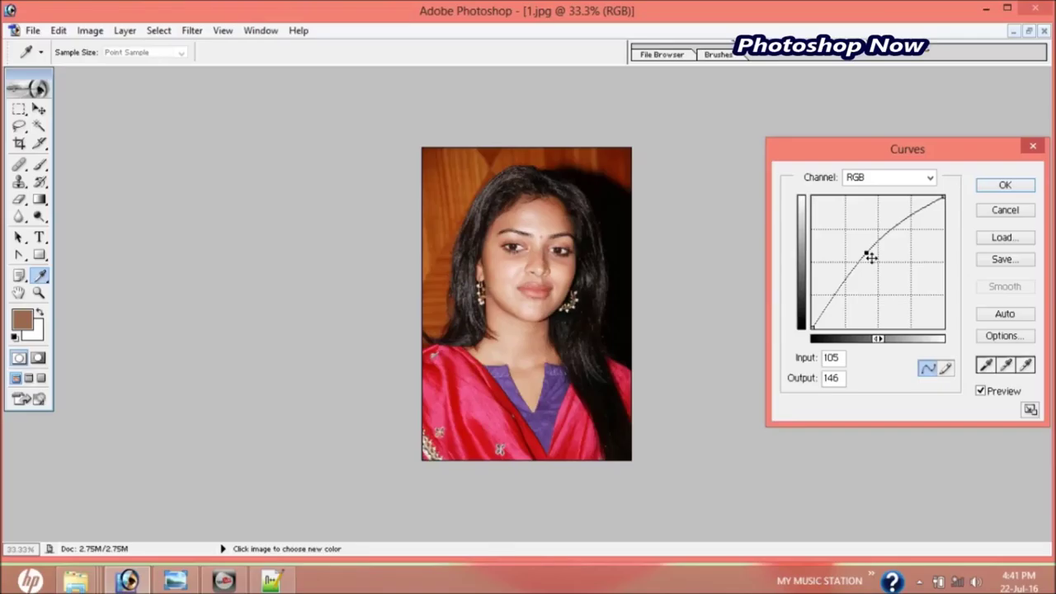
pyautogui.press('Return')
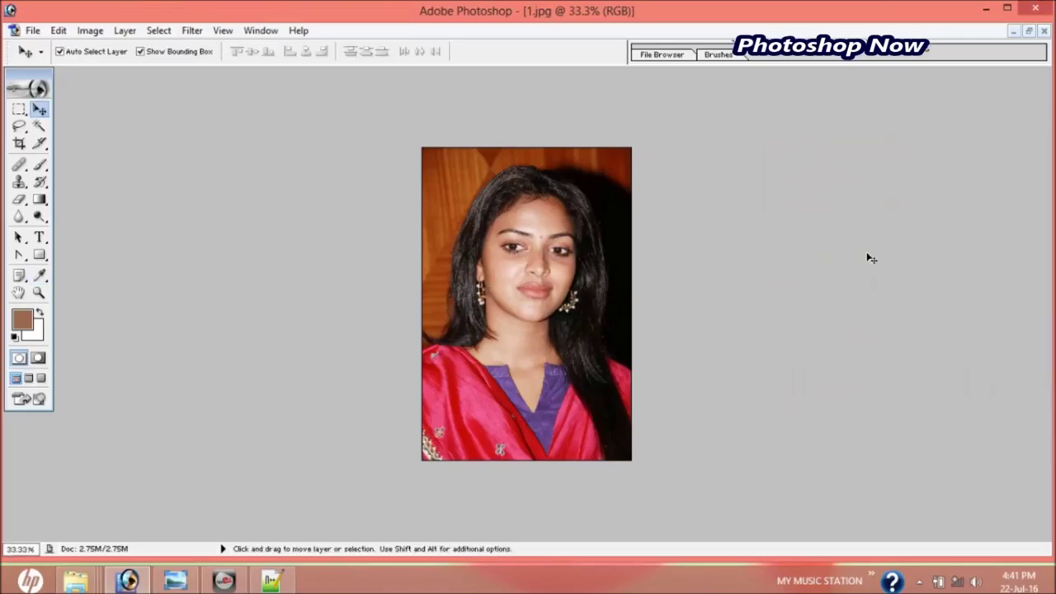
# Apply Hue/Saturation with Hue +8 and Saturation +12.
pyautogui.click(88, 32)
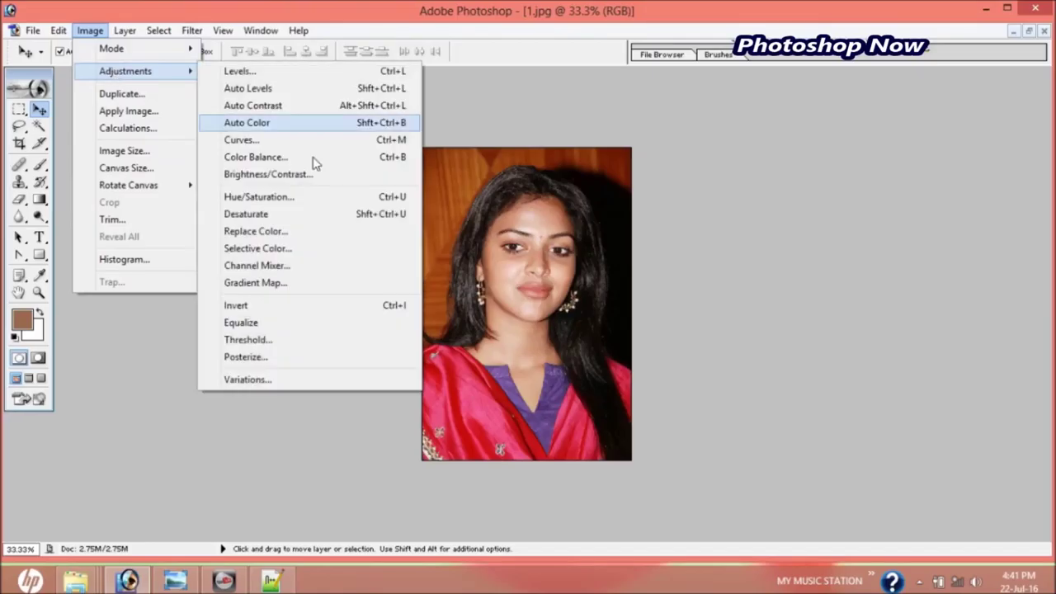
pyautogui.click(325, 198)
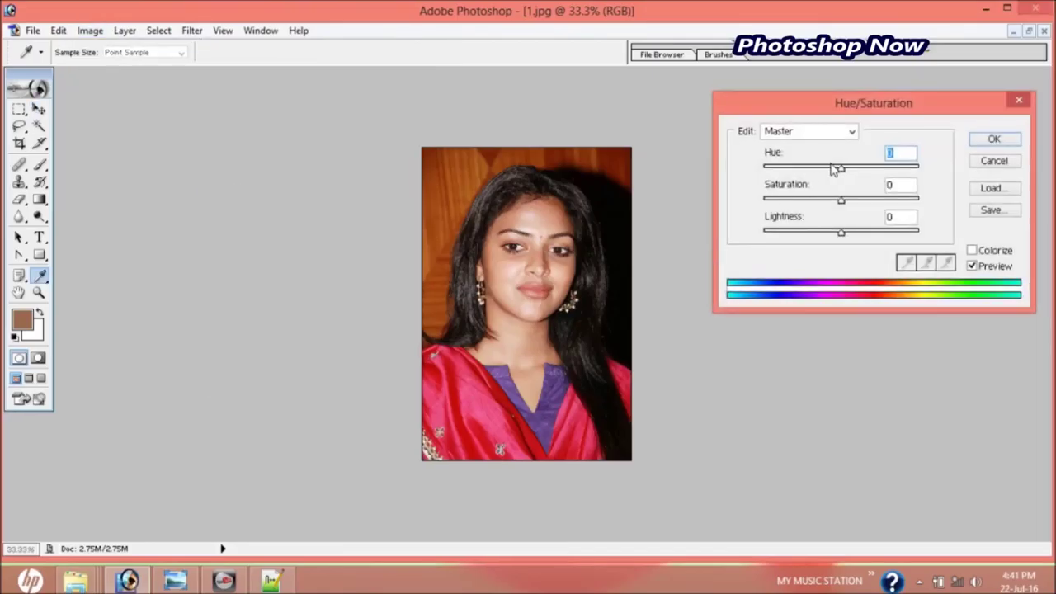
pyautogui.moveTo(841, 168)
pyautogui.mouseDown()
pyautogui.moveTo(849, 176)
pyautogui.moveTo(833, 207)
pyautogui.mouseUp()
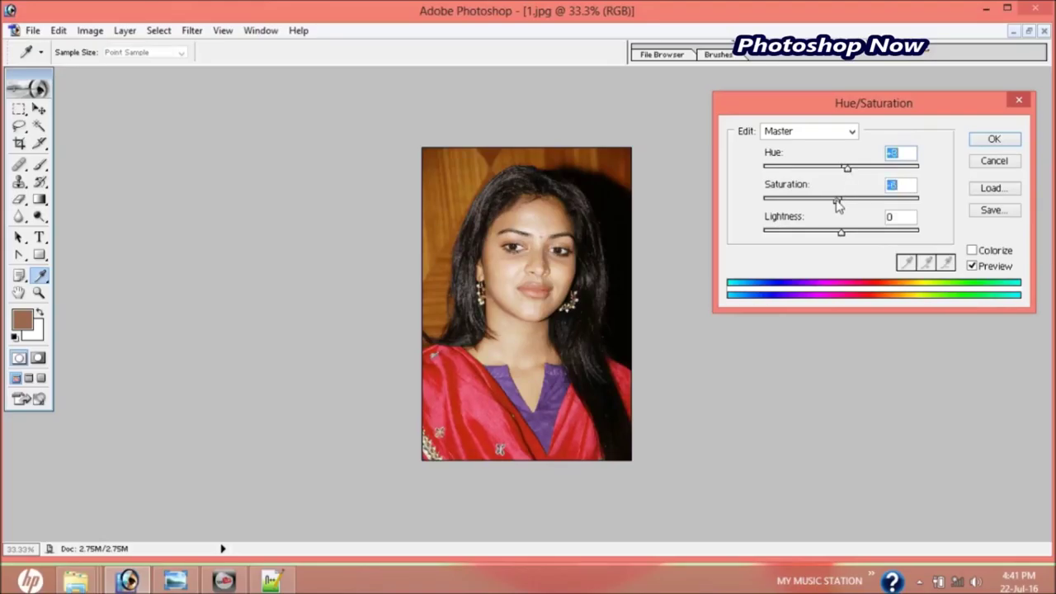
pyautogui.moveTo(833, 206); pyautogui.dragTo(856, 206)
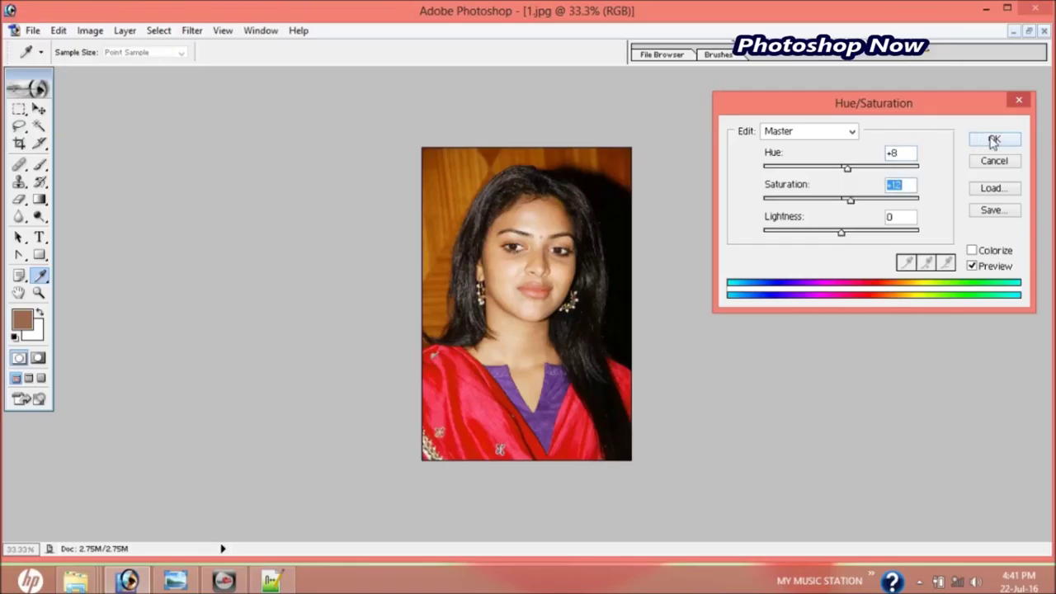
pyautogui.click(994, 140)
pyautogui.press('v')
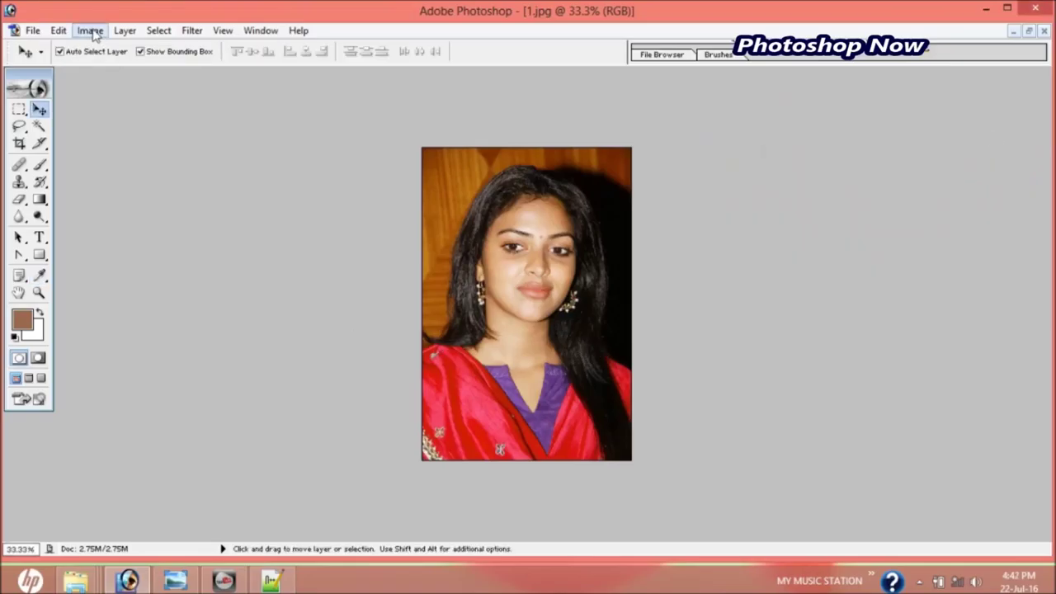
# Resize 1.jpg to 2800 pixels wide with proportions constrained.
pyautogui.click(91, 30)
pyautogui.click(142, 157)
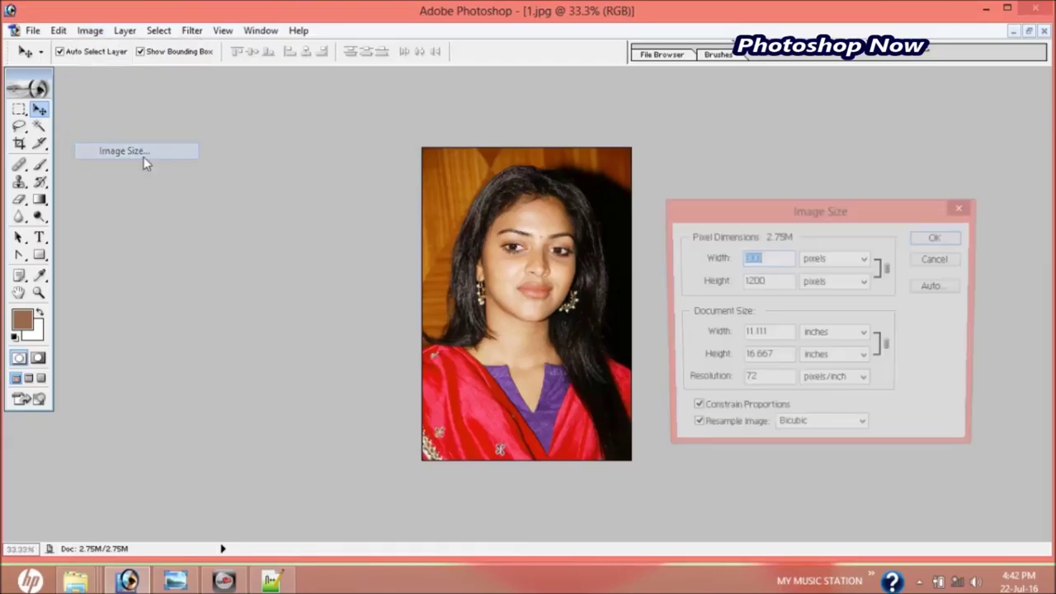
pyautogui.click(751, 263)
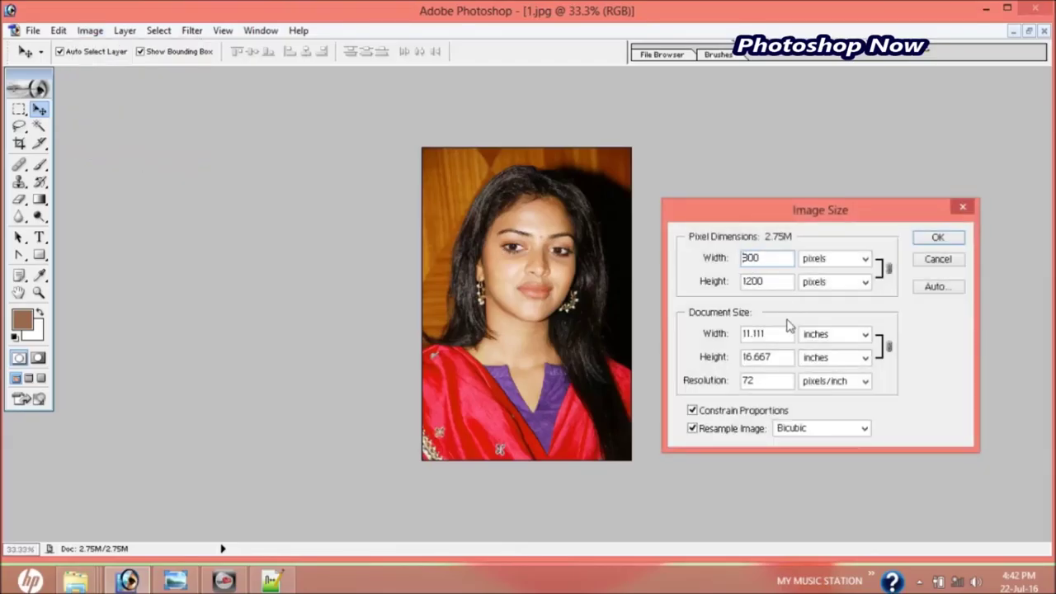
pyautogui.write('2')
pyautogui.press('Return')
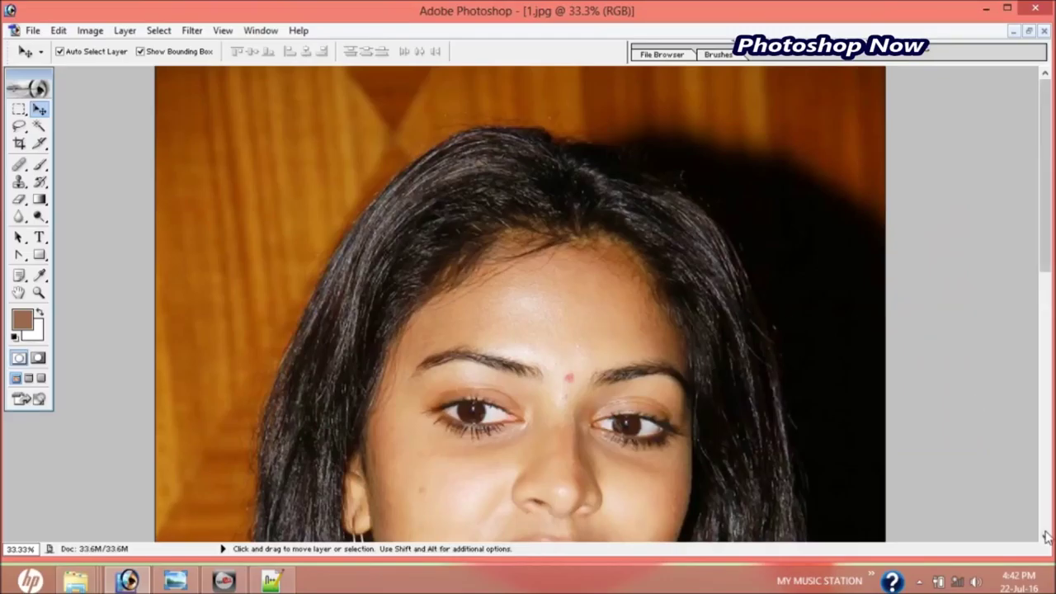
# Scroll down to the lips, chin and red clothing, and start a Save As copy.
pyautogui.click(1045, 537)
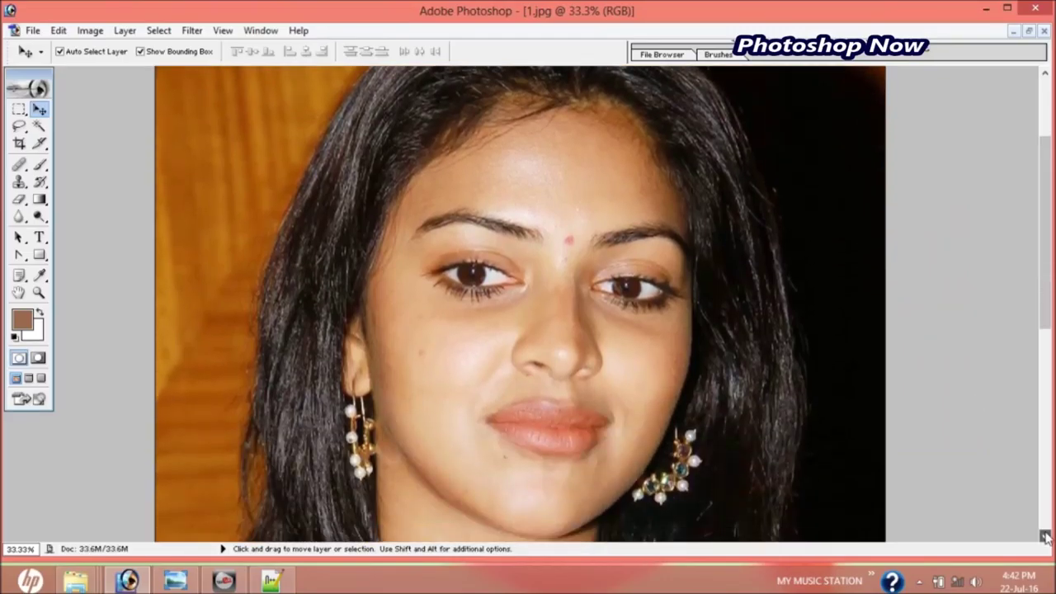
pyautogui.click(1045, 537)
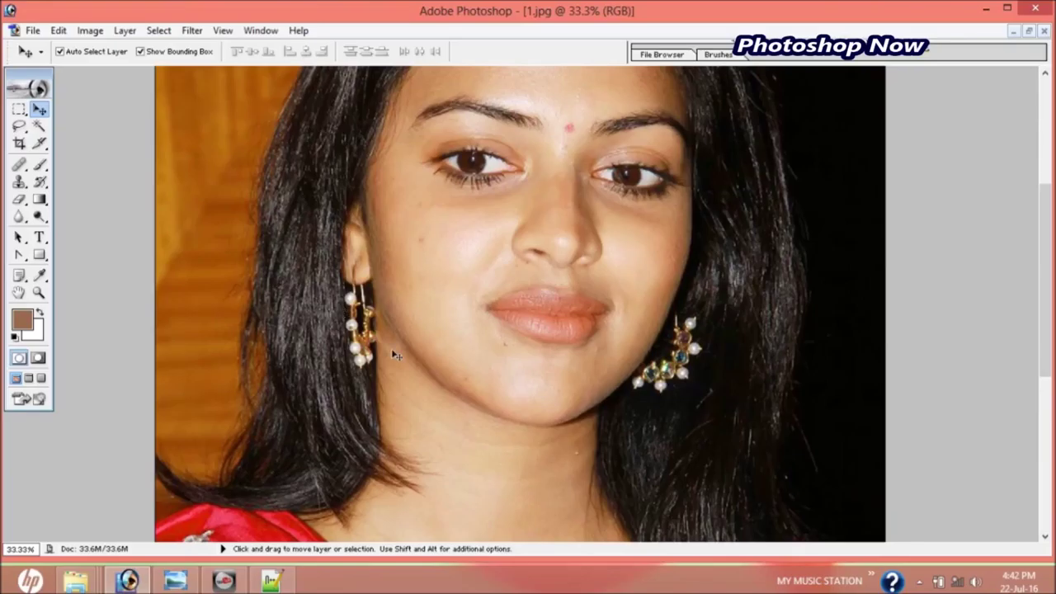
pyautogui.press('alt')
pyautogui.hotkey('ctrl', 'alt', 's')
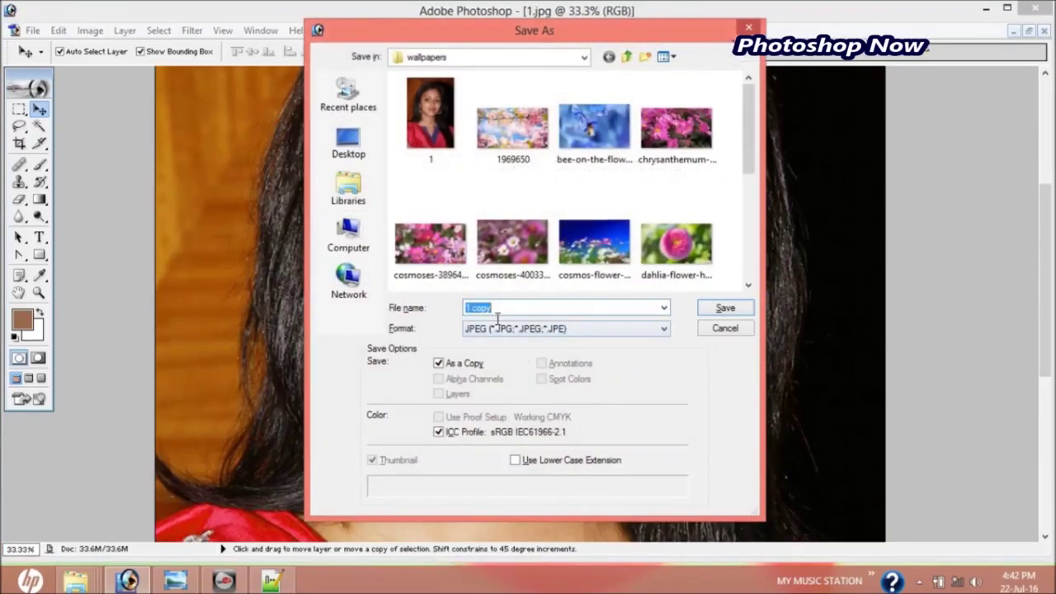
# Try saving the JPEG copy with 'GDGD' added to its name, and dismiss the failed-save error.
pyautogui.write('GDGD')
pyautogui.press('Return')
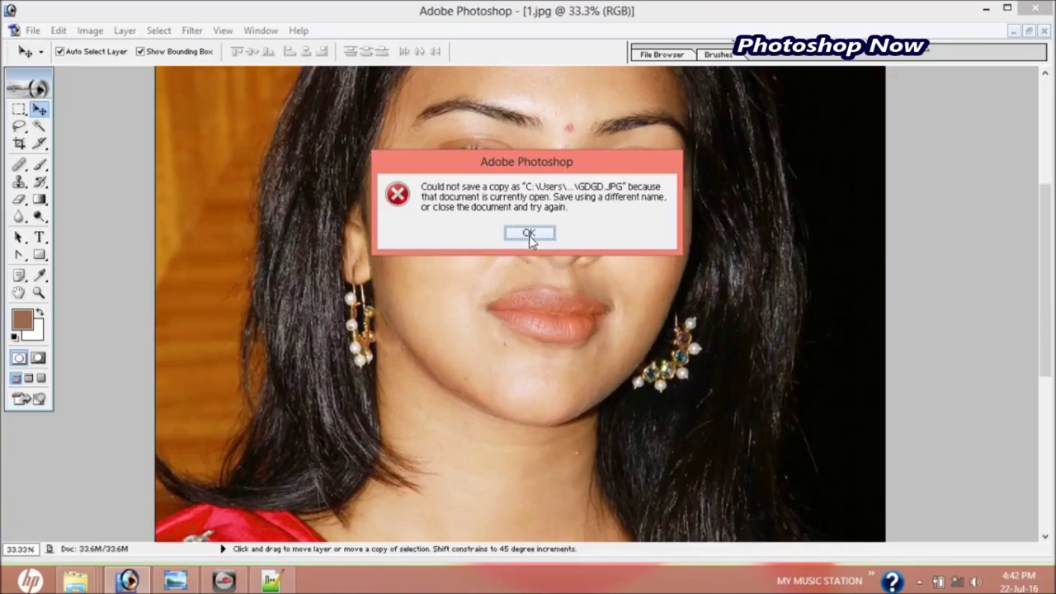
pyautogui.click(529, 235)
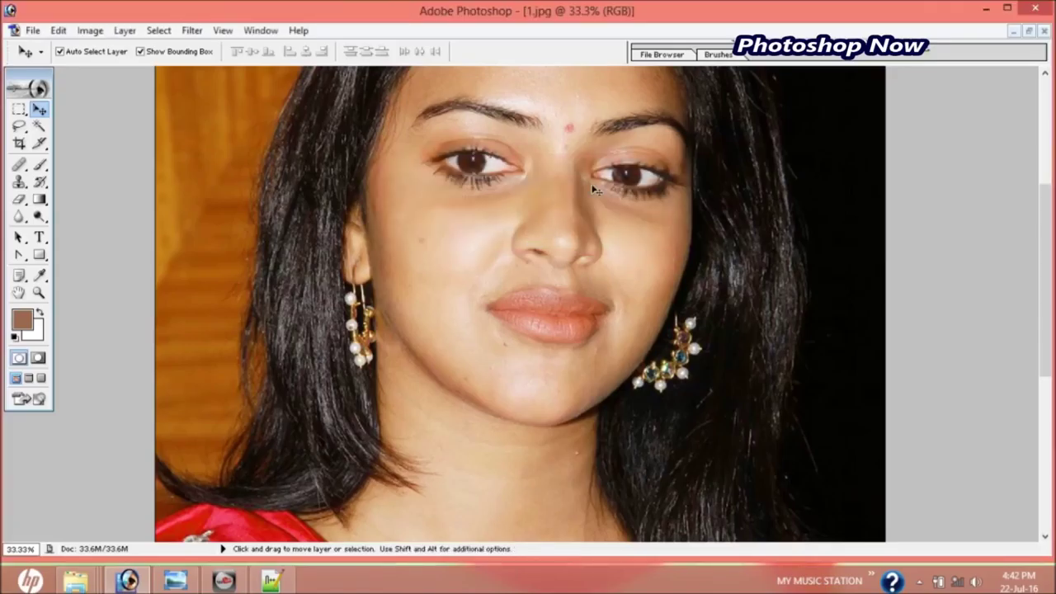
# Close 1.jpg without saving changes and maximize 1N.jpg in the workspace.
pyautogui.click(1013, 30)
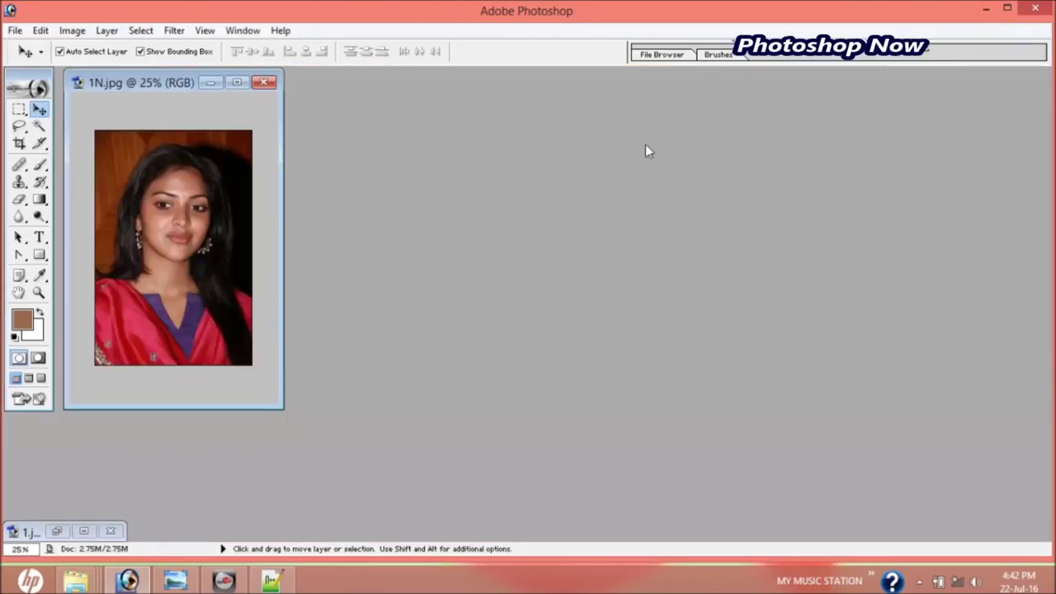
pyautogui.click(210, 82)
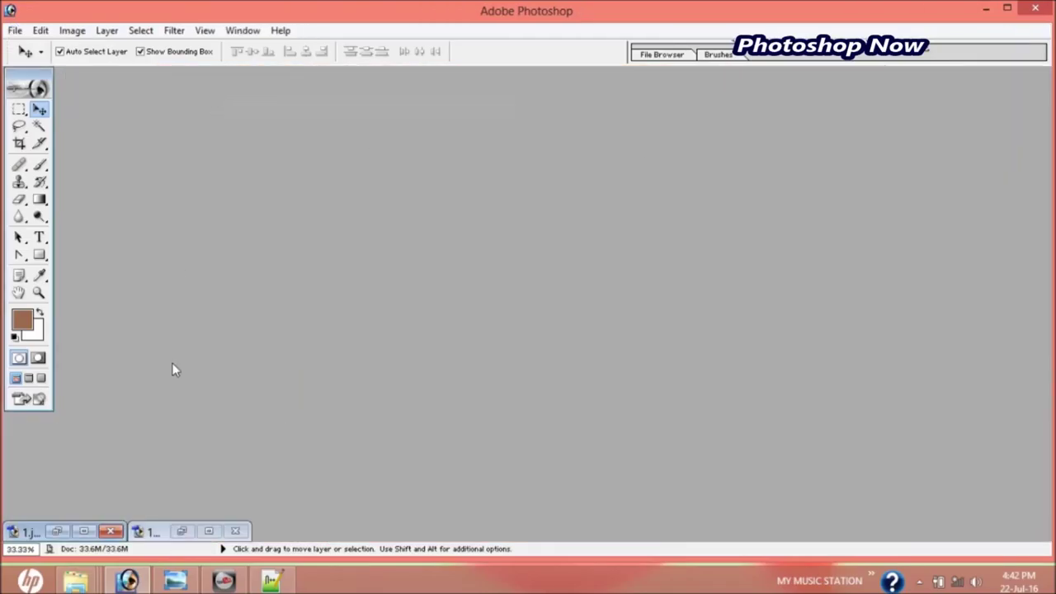
pyautogui.click(102, 533)
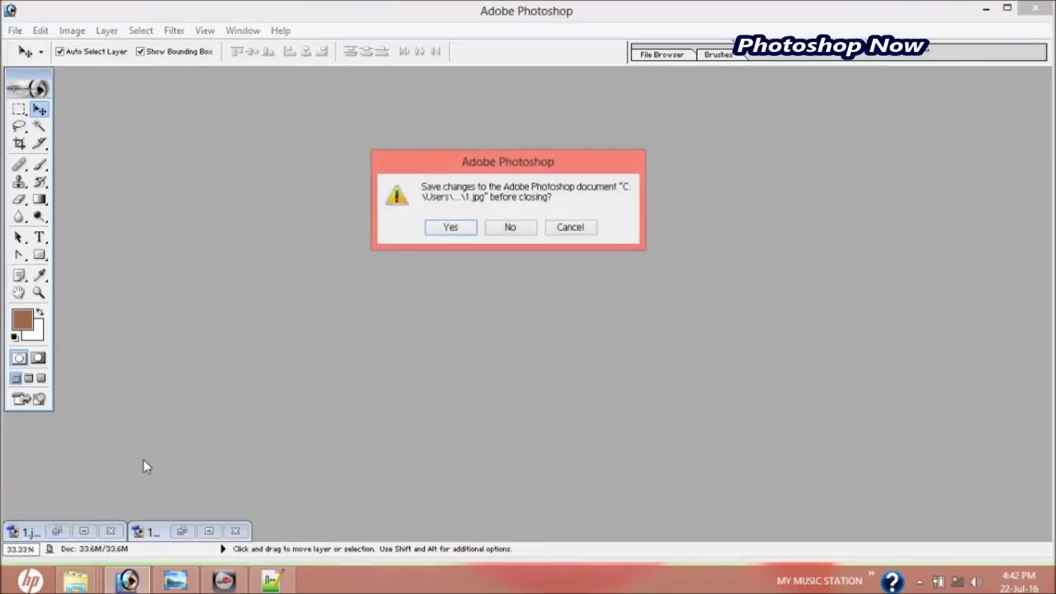
pyautogui.click(510, 229)
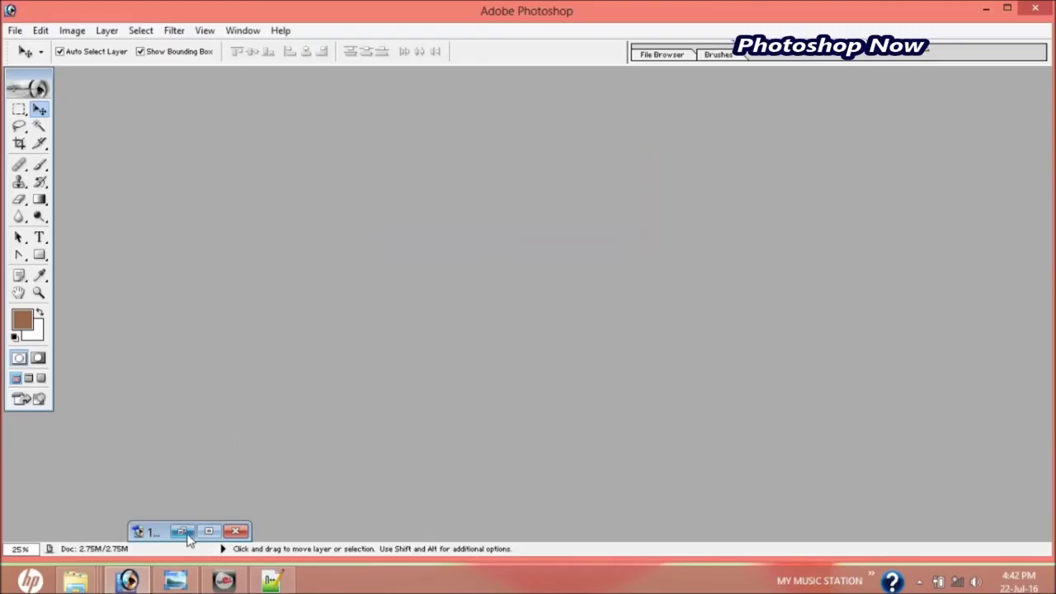
pyautogui.click(181, 530)
pyautogui.click(238, 82)
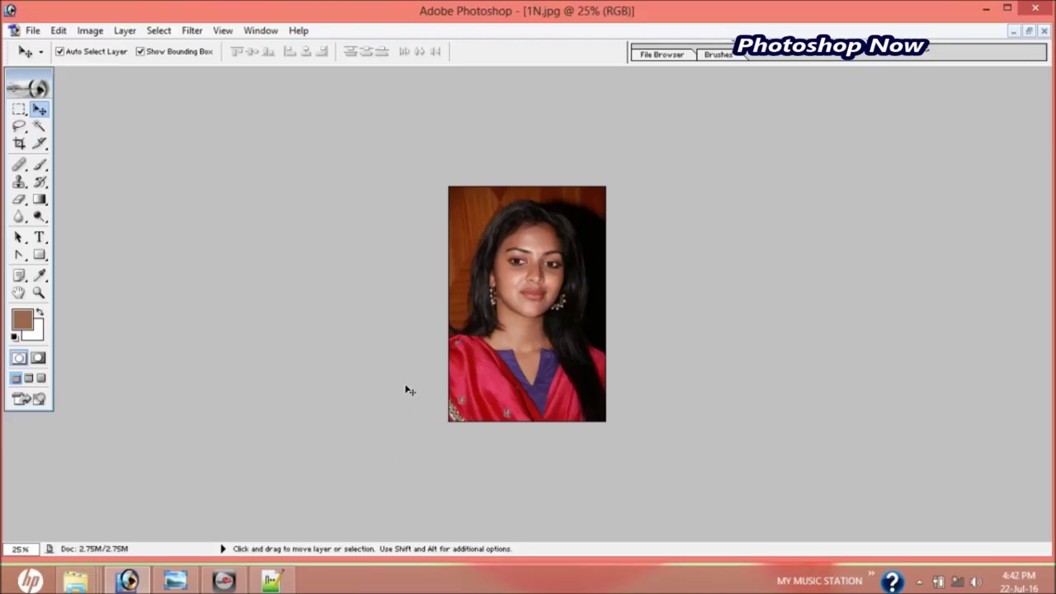
# Brighten 1N.jpg with an upward Curves adjustment and view it at 100%.
pyautogui.click(90, 31)
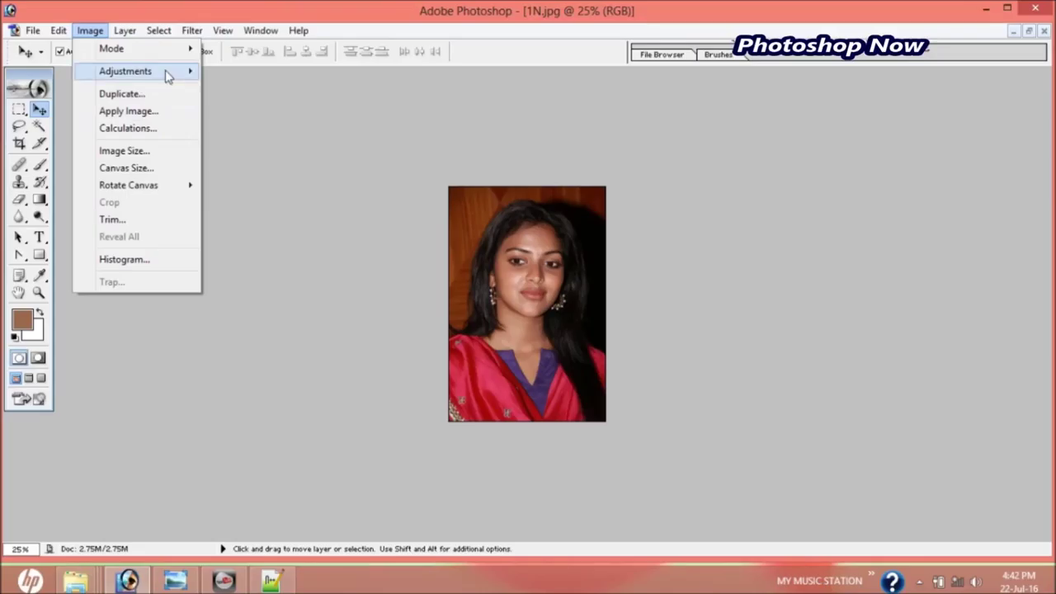
pyautogui.moveTo(125, 71)
pyautogui.click(348, 141)
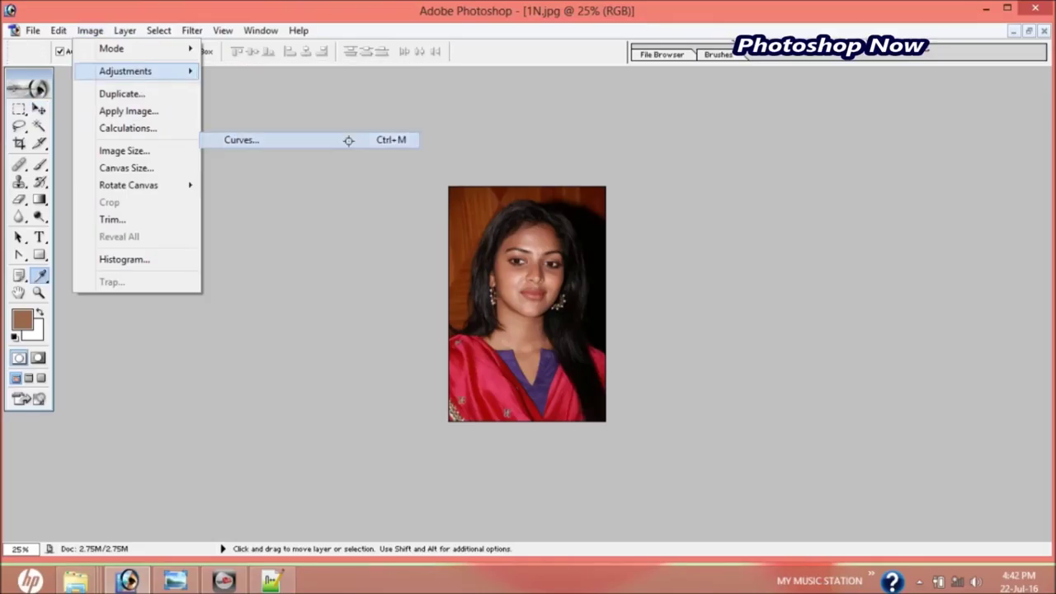
pyautogui.moveTo(880, 261)
pyautogui.mouseDown()
pyautogui.moveTo(856, 249)
pyautogui.moveTo(864, 255)
pyautogui.mouseUp()
pyautogui.click(1021, 187)
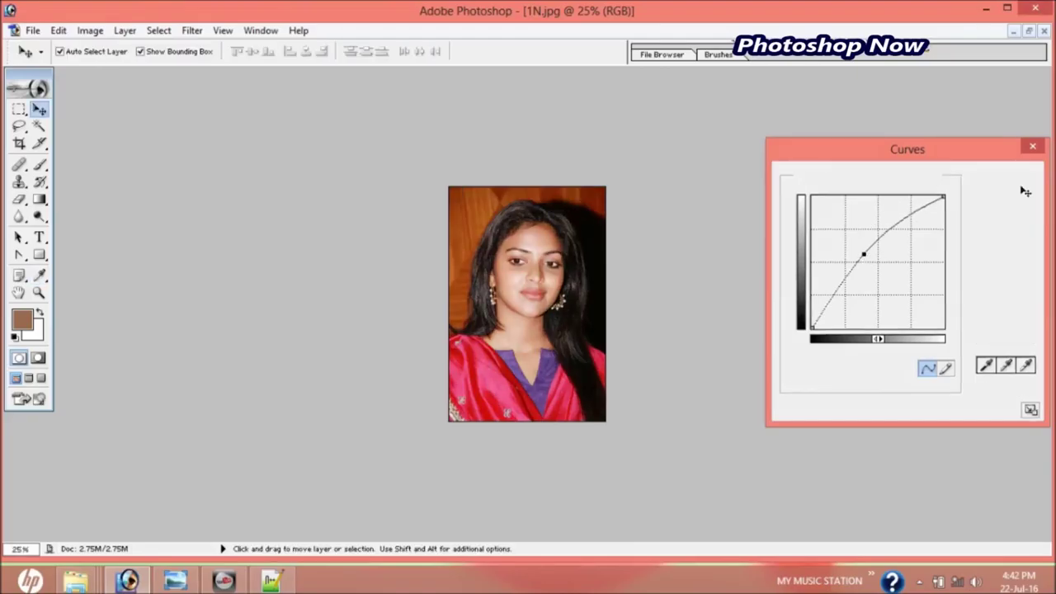
pyautogui.hotkey('ctrl', '+')
pyautogui.hotkey('ctrl', '+')
pyautogui.hotkey('ctrl', '+')
pyautogui.hotkey('ctrl', '+')
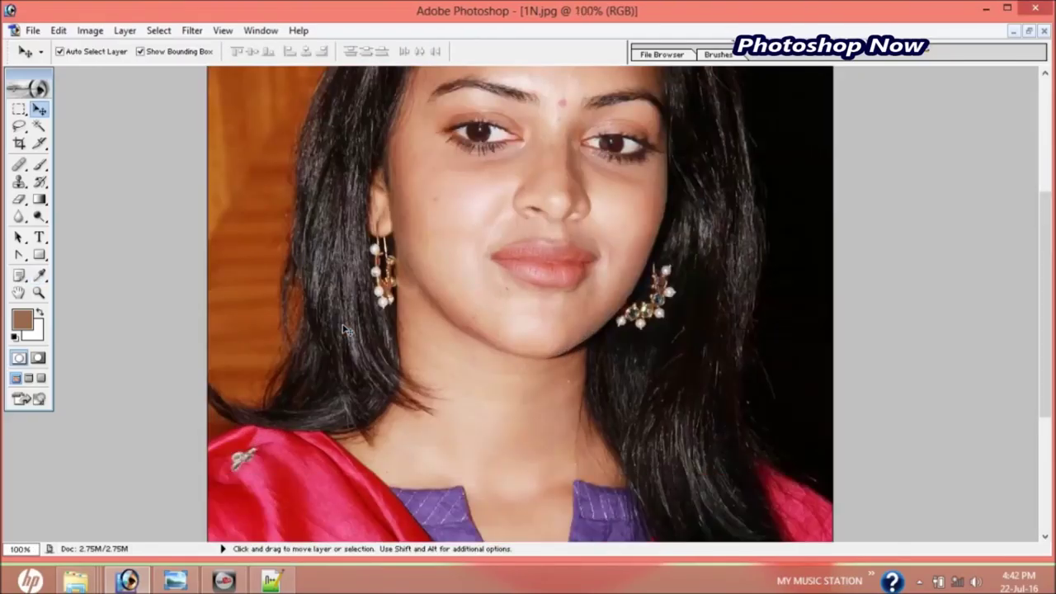
# Resize 1N.jpg to 2800 × 4200 pixels via Image Size.
pyautogui.click(91, 30)
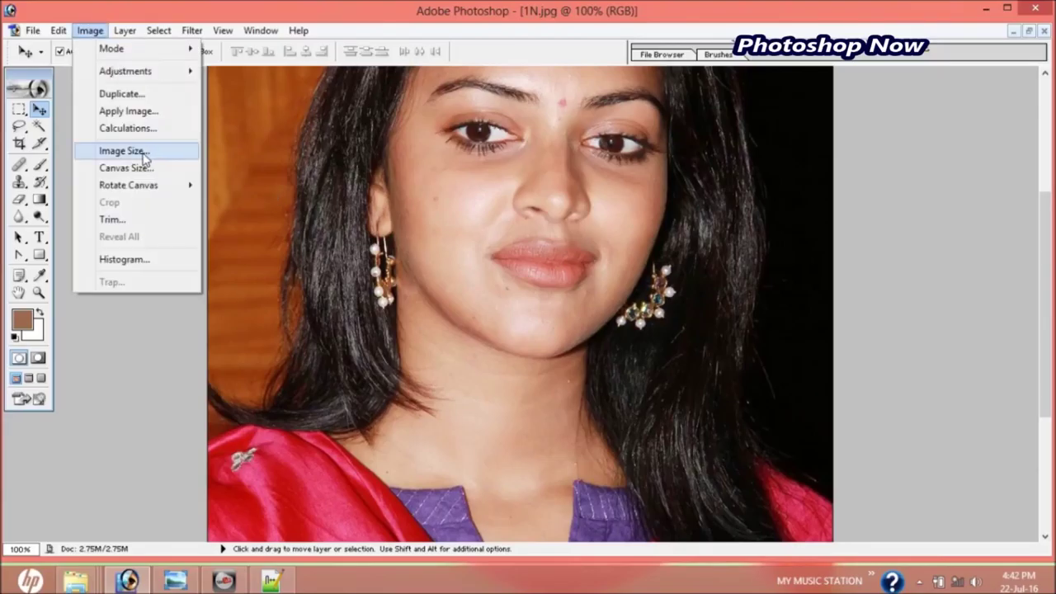
pyautogui.click(142, 153)
pyautogui.click(747, 259)
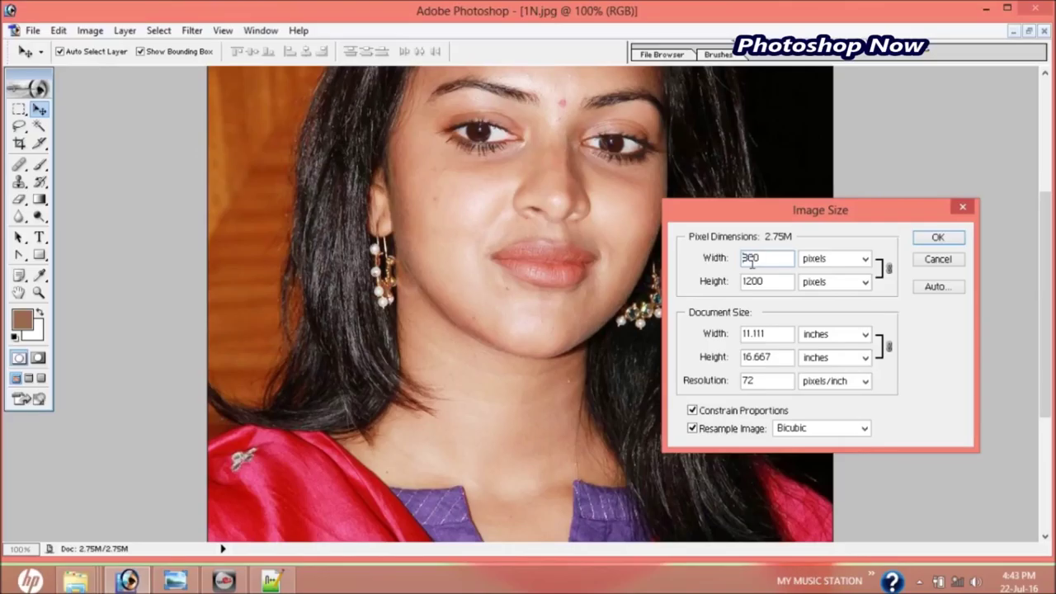
pyautogui.write('2')
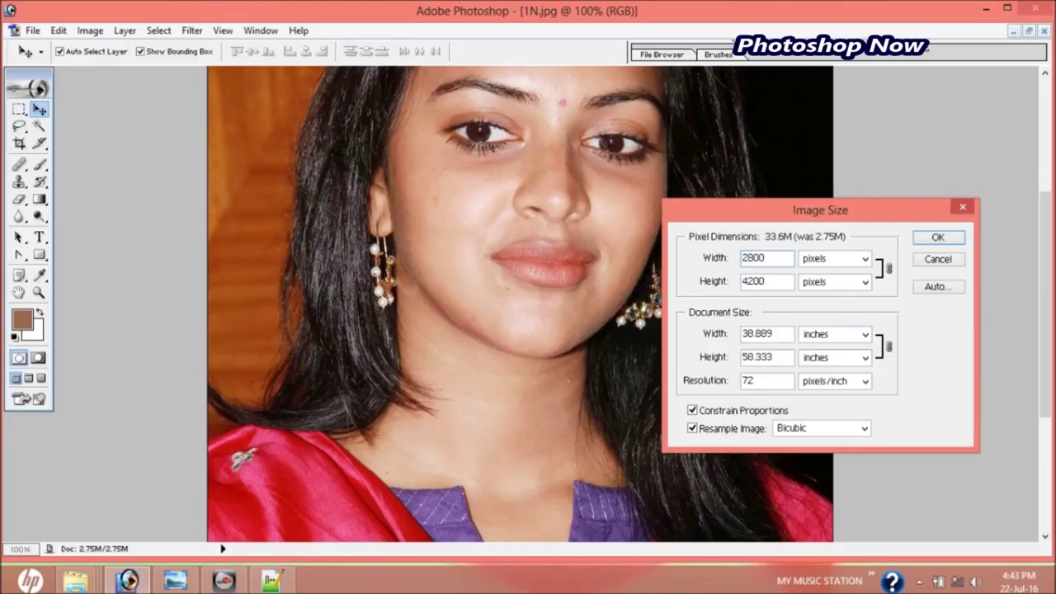
pyautogui.press('Return')
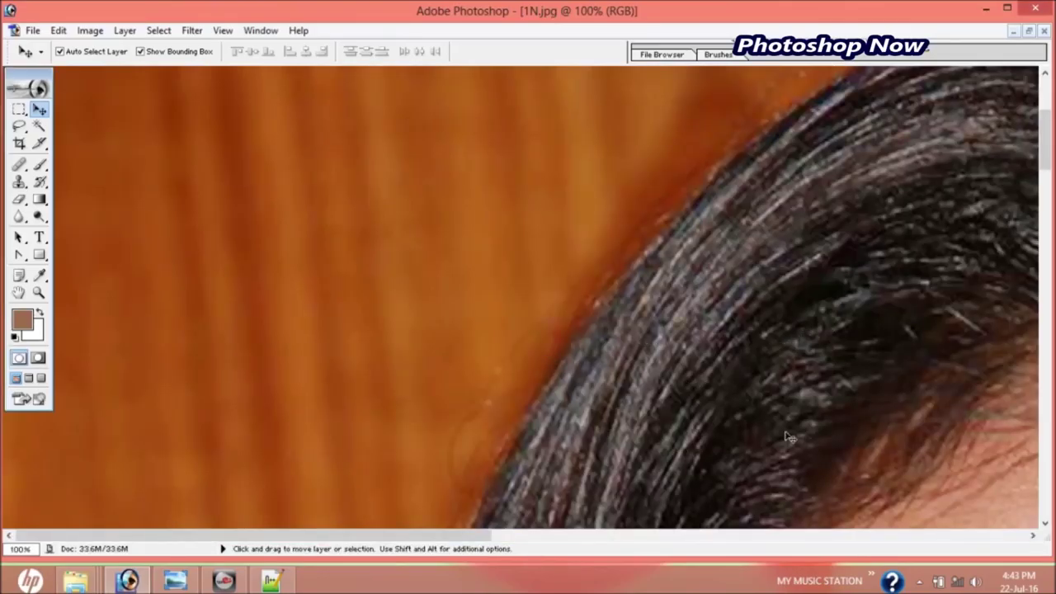
# Pan and zoom out to 33.3% so the whole face down to the chin and earrings shows.
pyautogui.click(19, 292)
pyautogui.moveTo(528, 401); pyautogui.dragTo(51, 277)
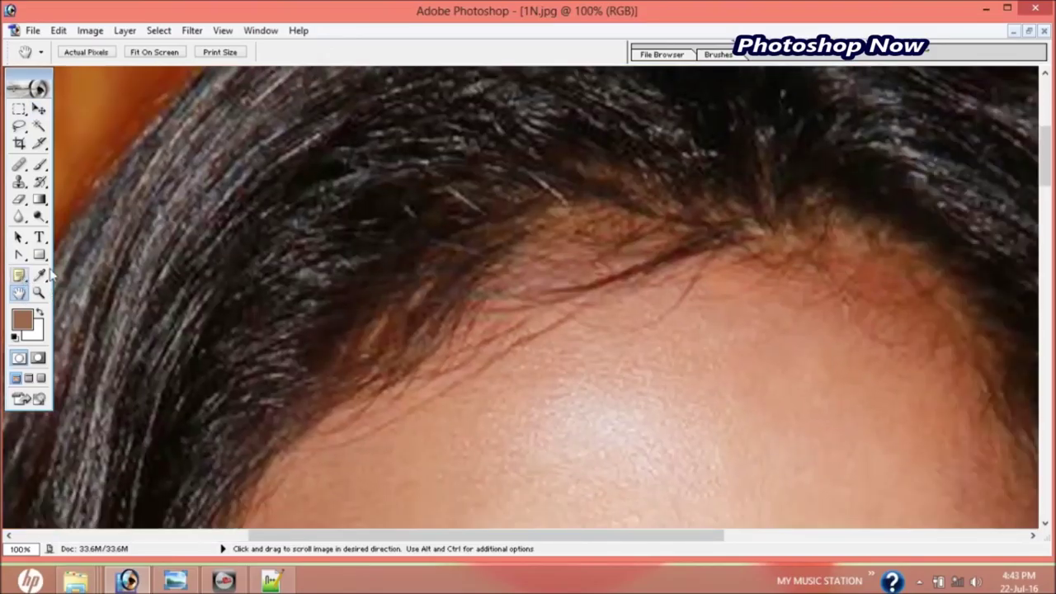
pyautogui.moveTo(466, 324); pyautogui.dragTo(223, 144)
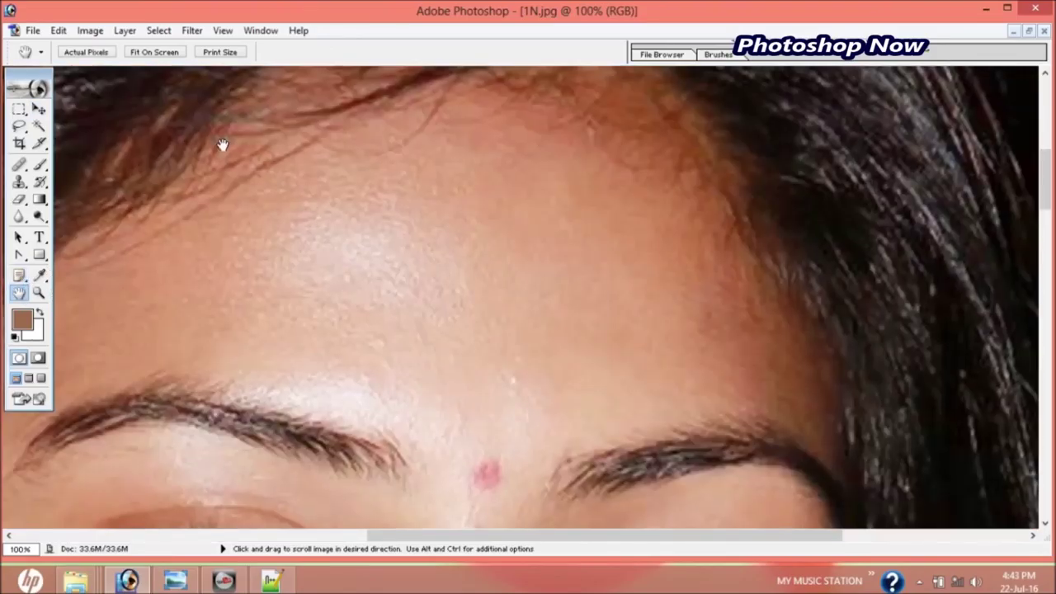
pyautogui.click(38, 292)
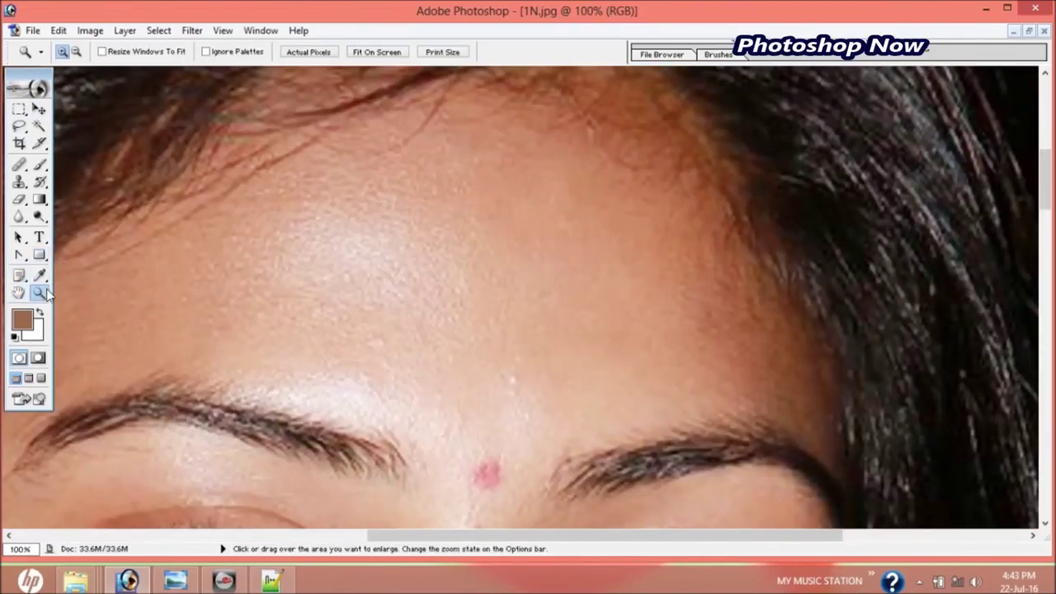
pyautogui.click(76, 52)
pyautogui.click(372, 297)
pyautogui.click(372, 297)
pyautogui.click(638, 383)
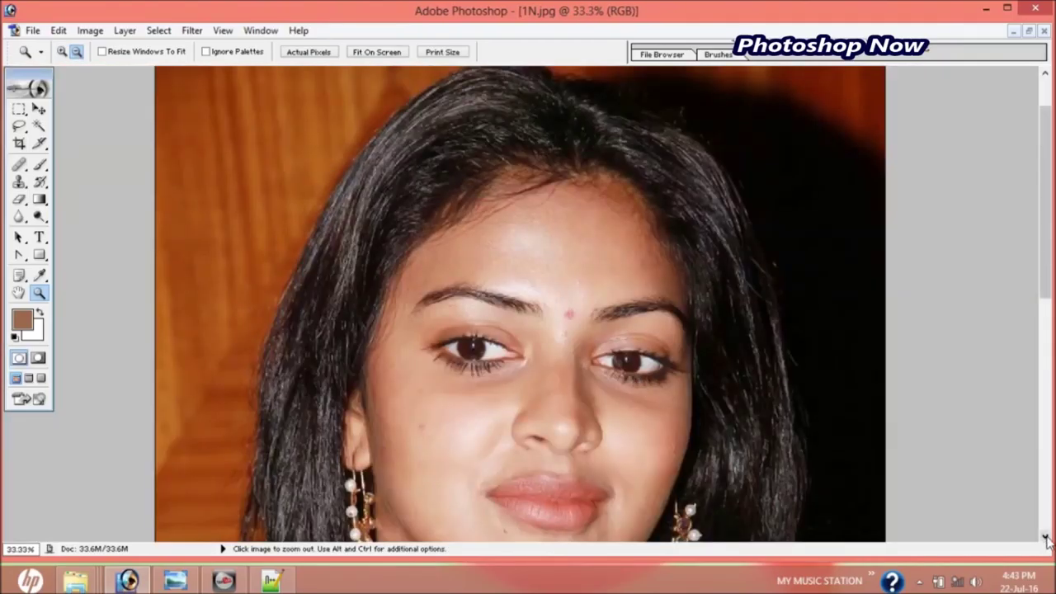
pyautogui.click(1045, 536)
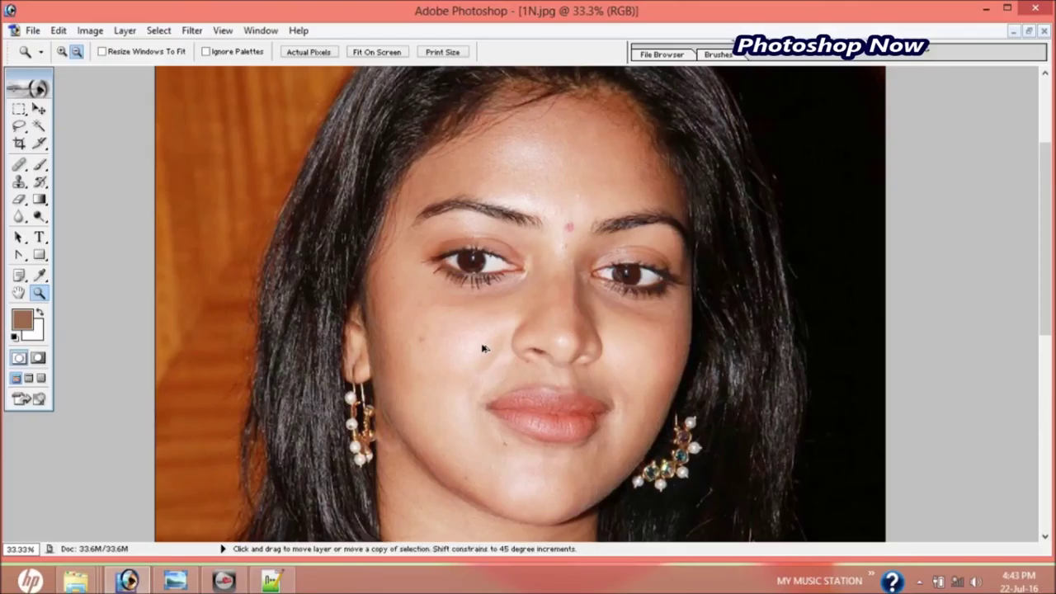
pyautogui.hotkey('ctrl', 'shift', 's')
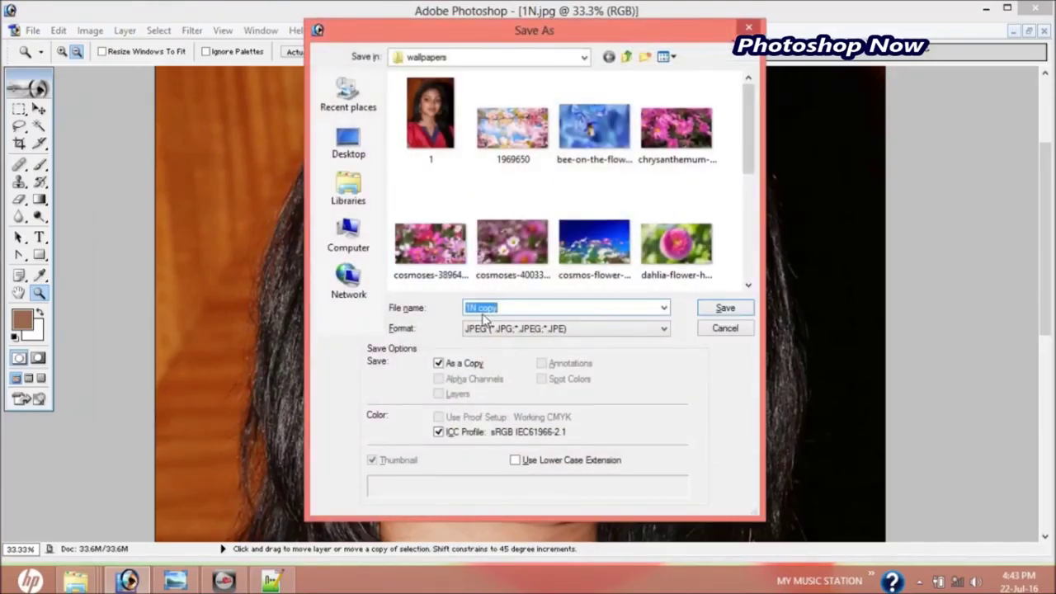
# Save a Maximum-quality JPEG copy named '1N GFGFcopy' in the wallpapers folder.
pyautogui.click(478, 308)
pyautogui.write('GFGF')
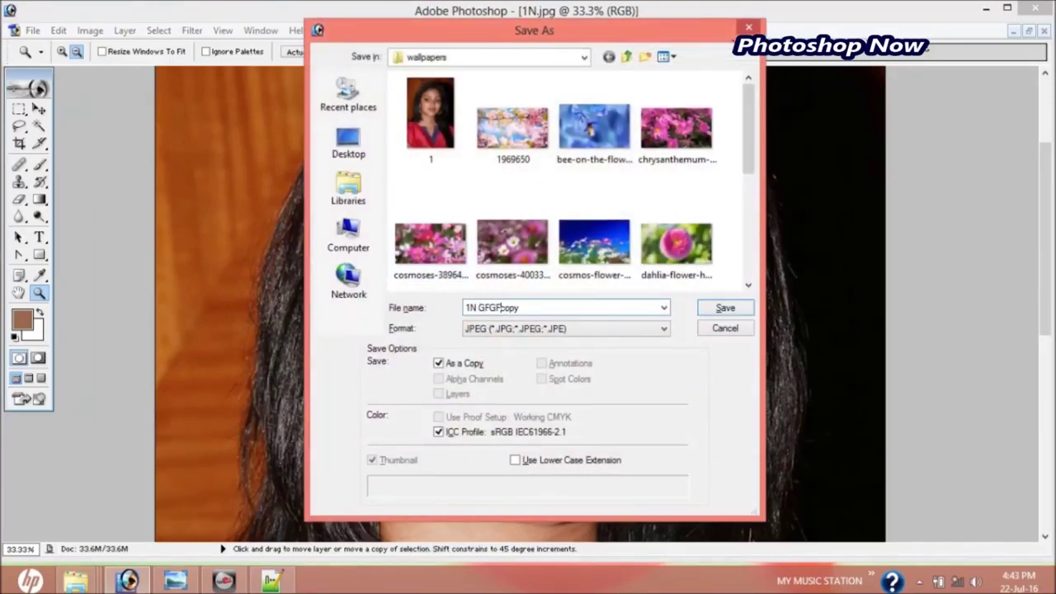
pyautogui.press('Return')
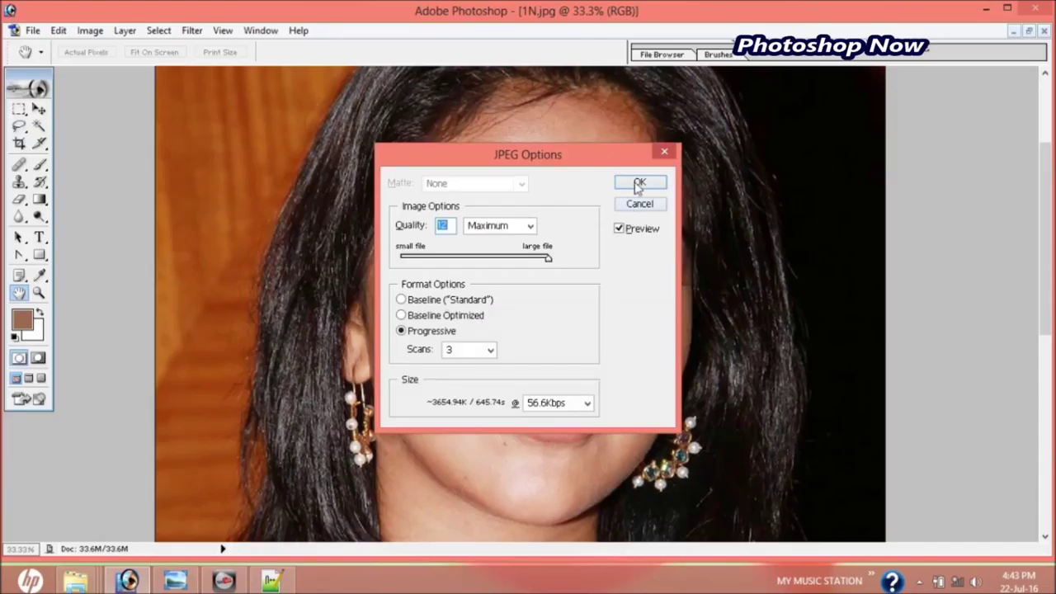
pyautogui.click(637, 183)
pyautogui.press('z')
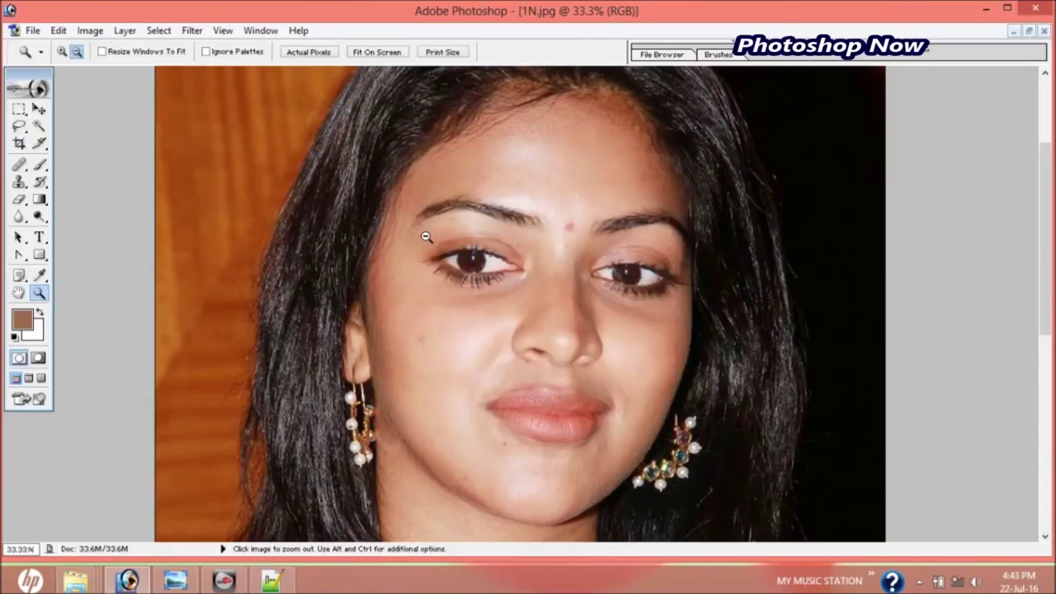
# Nudge the hue up slightly and lower saturation to about -29 with Hue/Saturation.
pyautogui.click(90, 31)
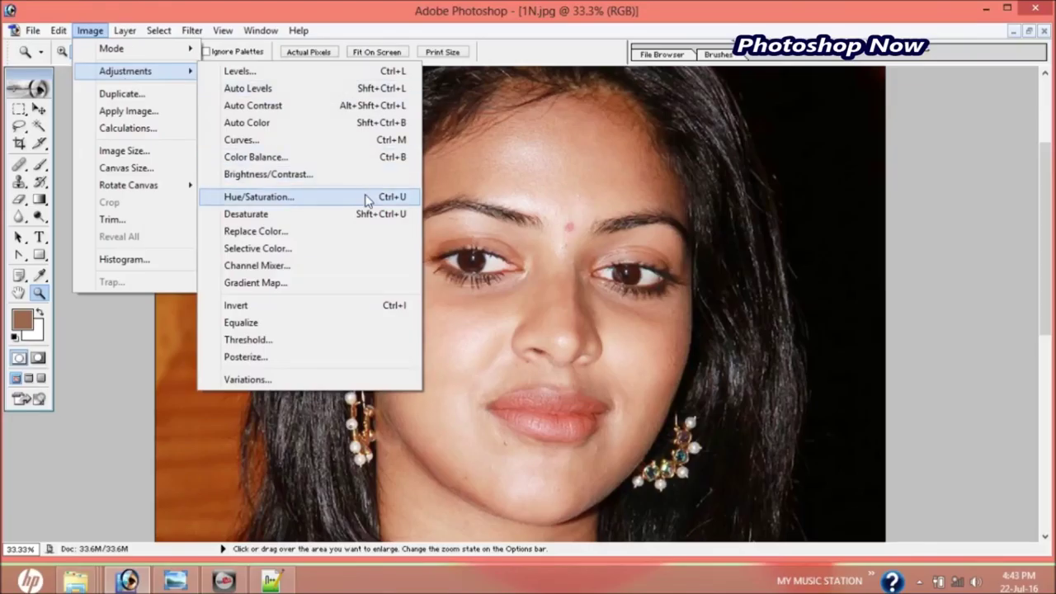
pyautogui.click(367, 200)
pyautogui.moveTo(844, 167)
pyautogui.mouseDown()
pyautogui.moveTo(850, 173)
pyautogui.moveTo(825, 180)
pyautogui.moveTo(848, 180)
pyautogui.mouseUp()
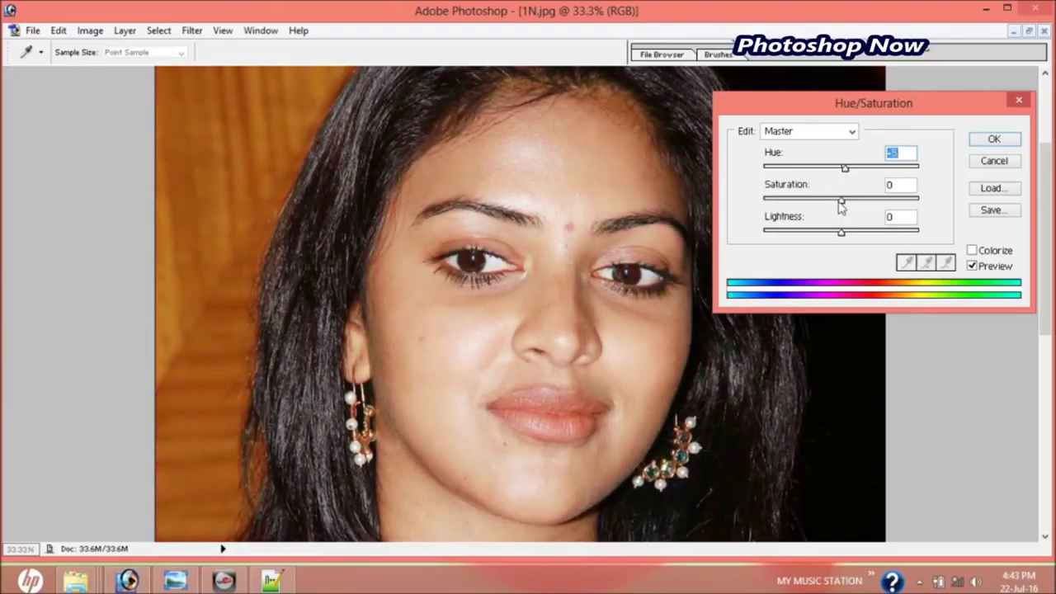
pyautogui.moveTo(841, 203); pyautogui.dragTo(818, 207)
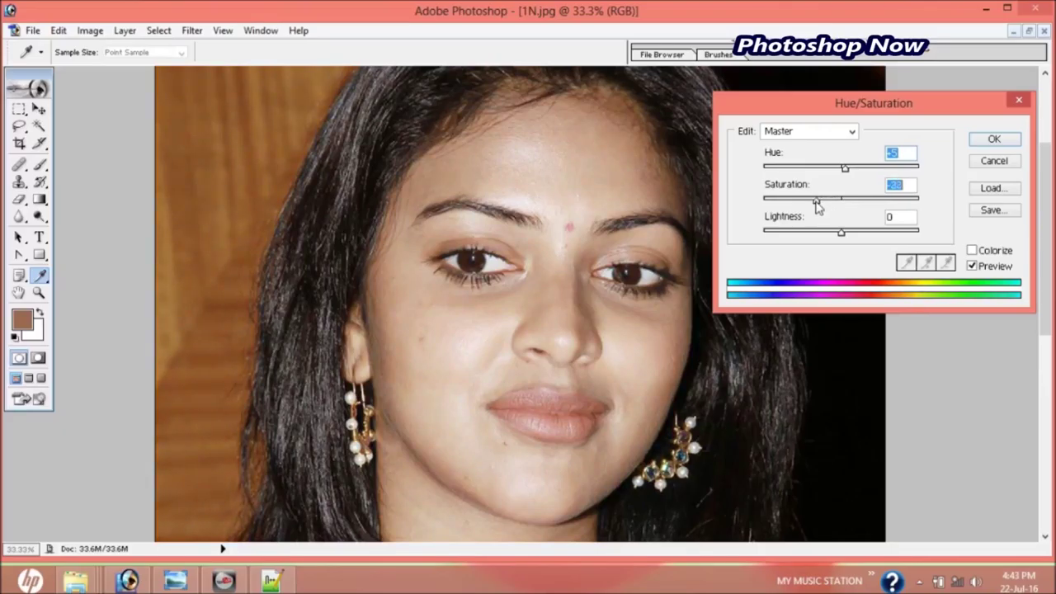
pyautogui.moveTo(817, 206); pyautogui.dragTo(821, 208)
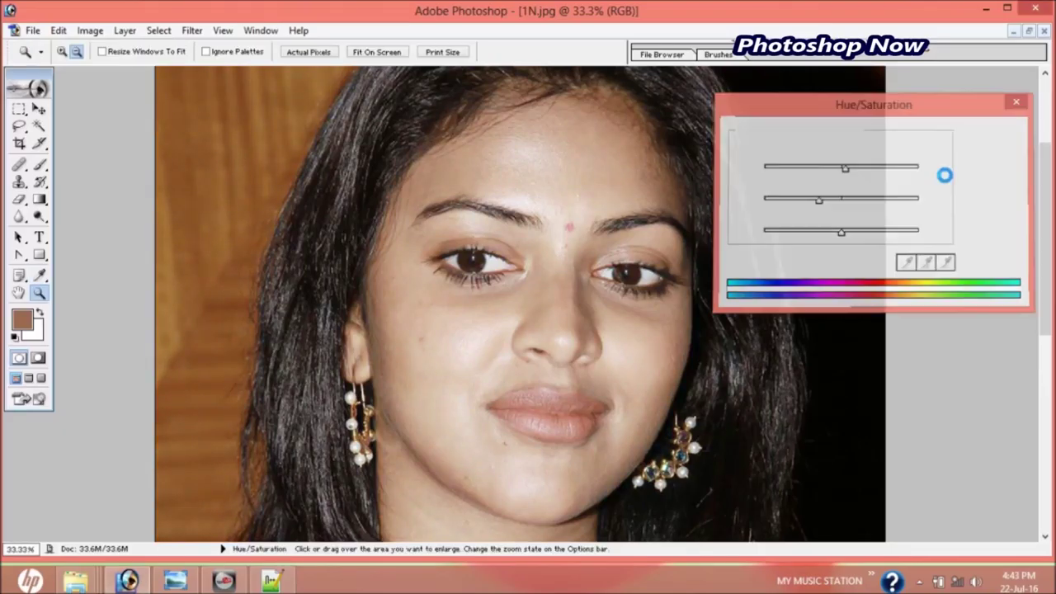
pyautogui.click(999, 140)
pyautogui.hotkey('ctrl', 'alt', 's')
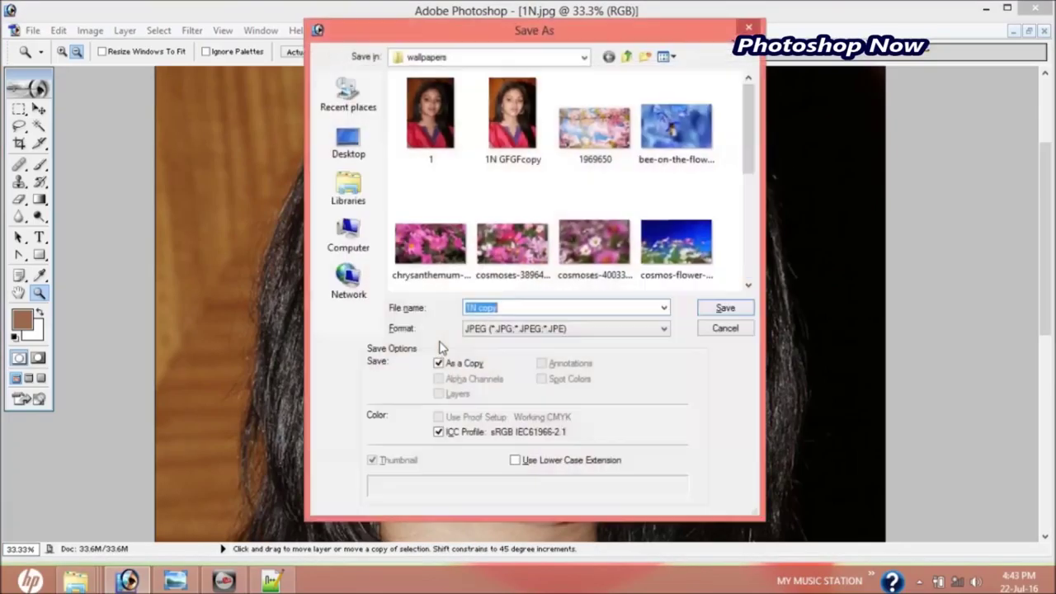
# Save a second JPEG copy named '1N FFFCcopy'.
pyautogui.click(487, 317)
pyautogui.write('FFF')
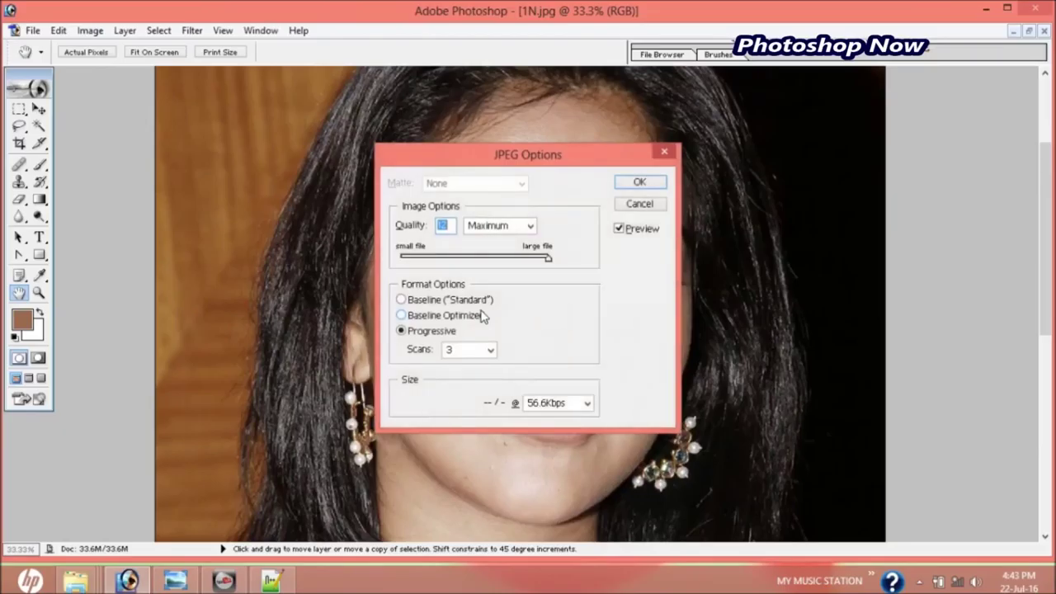
pyautogui.click(641, 182)
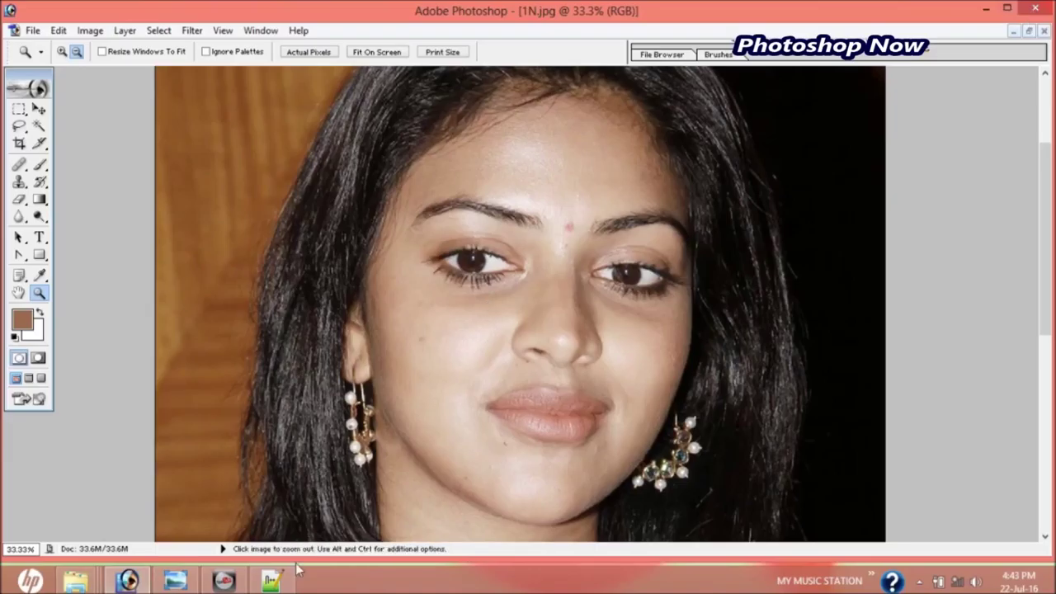
pyautogui.moveTo(271, 580)
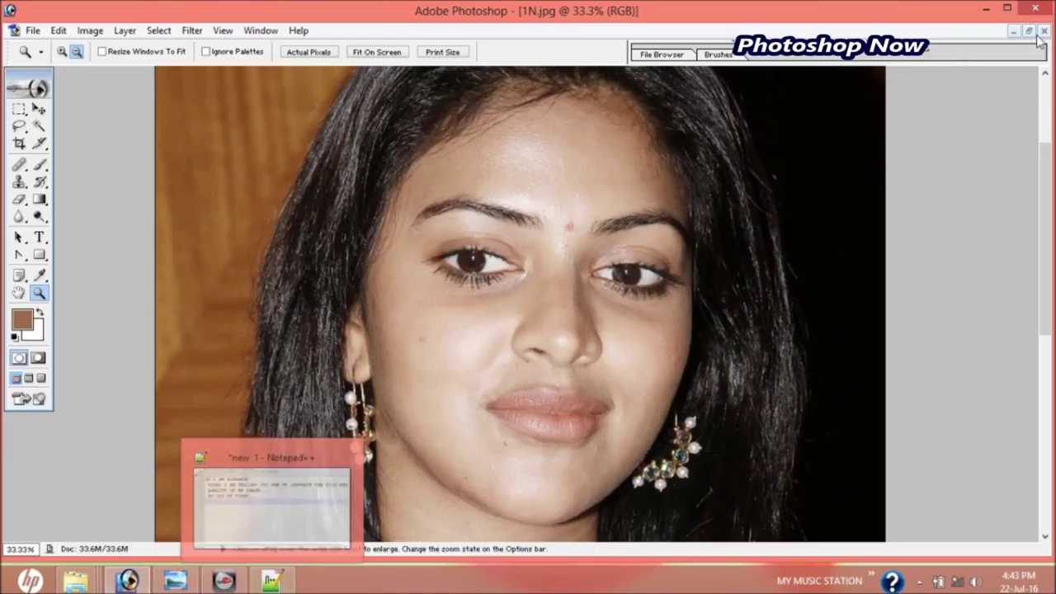
# Minimize Photoshop and open 1N FFFCcopy from the wallpapers folder in Windows Photo Viewer.
pyautogui.click(986, 8)
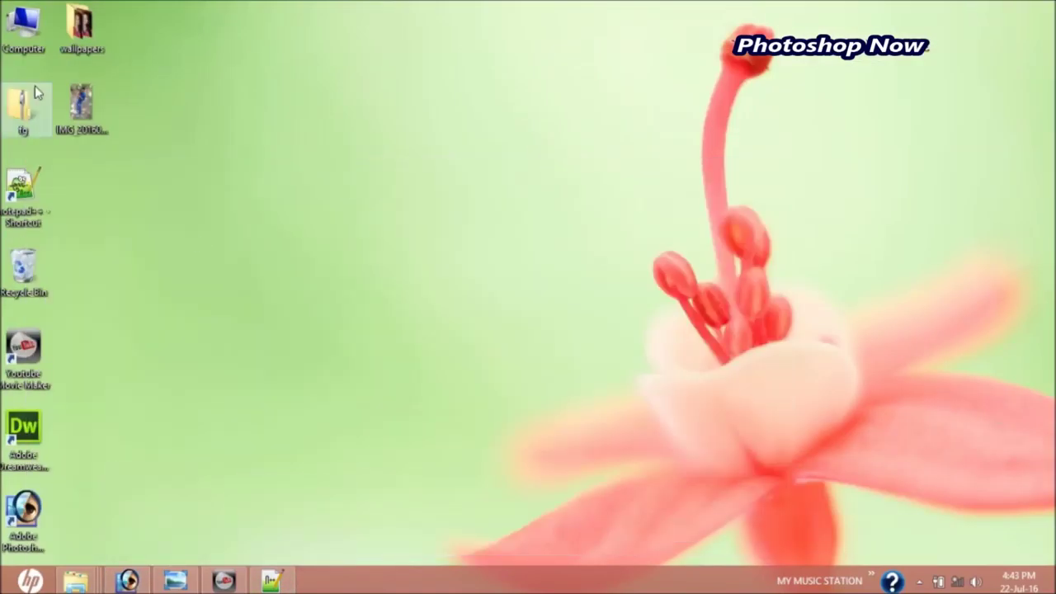
pyautogui.doubleClick(82, 41)
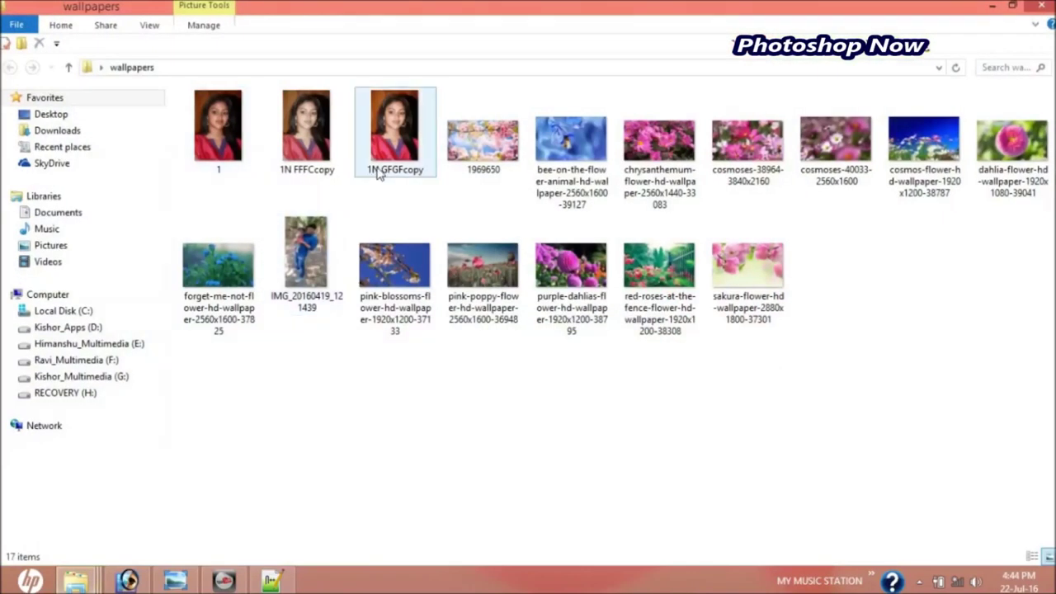
pyautogui.doubleClick(302, 157)
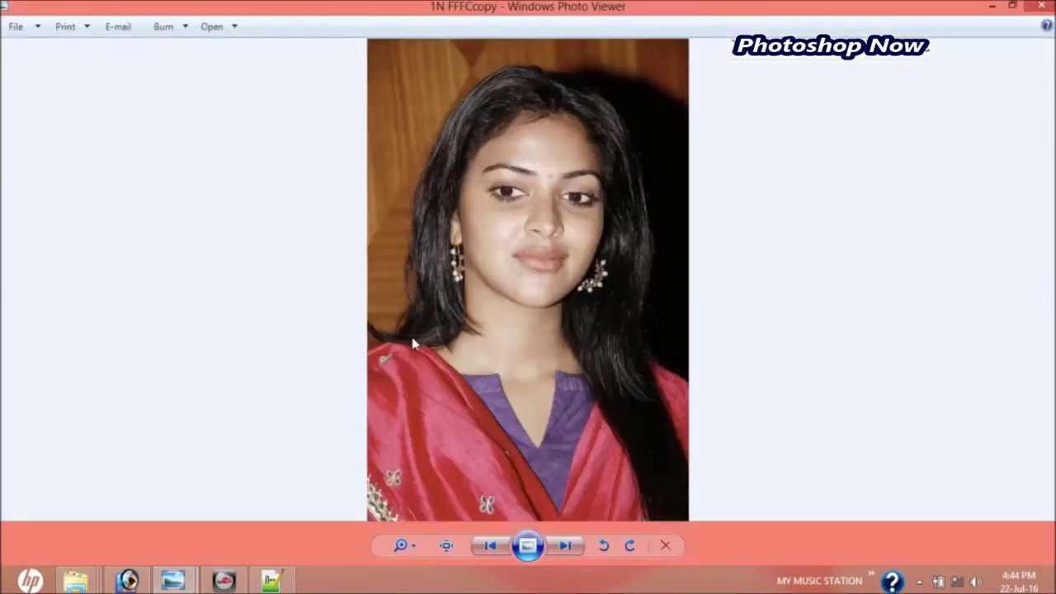
# Zoom into the head of 1N FFFCcopy, then switch to 1N GFGFcopy and zoom into its forehead and hair.
pyautogui.scroll(3, 412, 337)
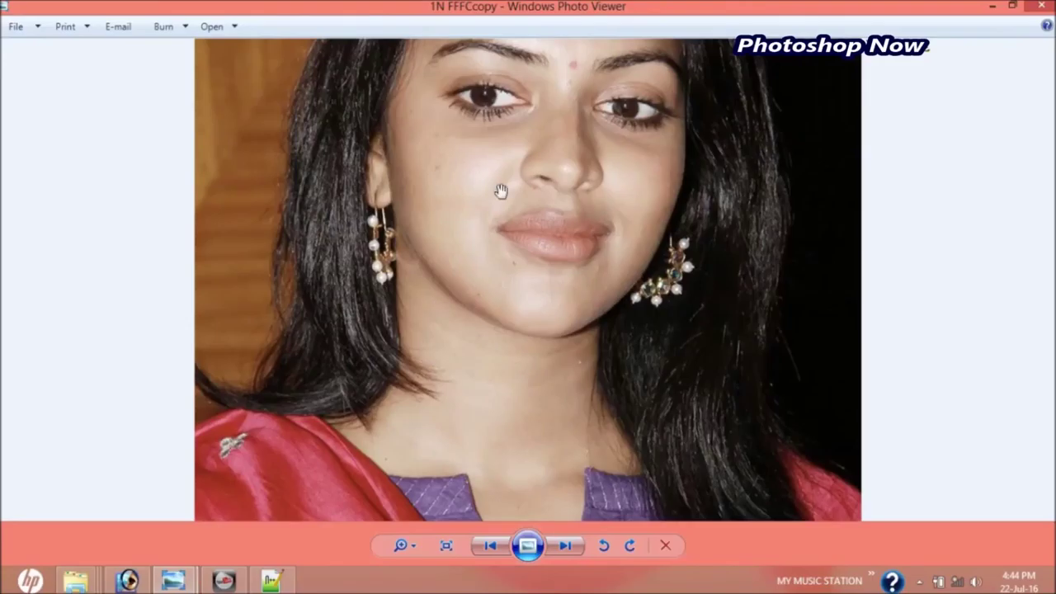
pyautogui.moveTo(478, 220); pyautogui.dragTo(406, 419)
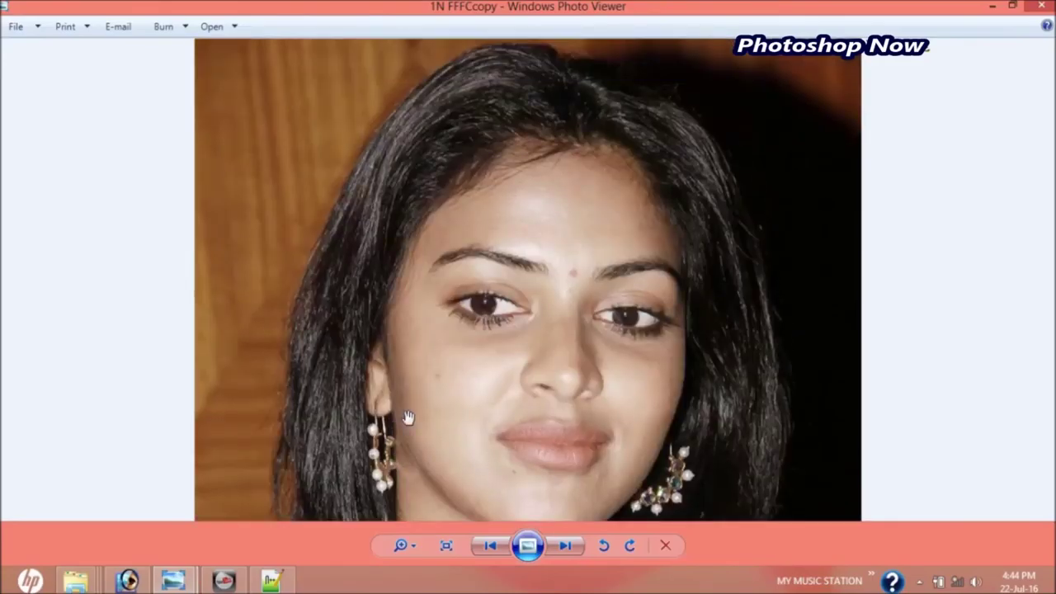
pyautogui.click(565, 545)
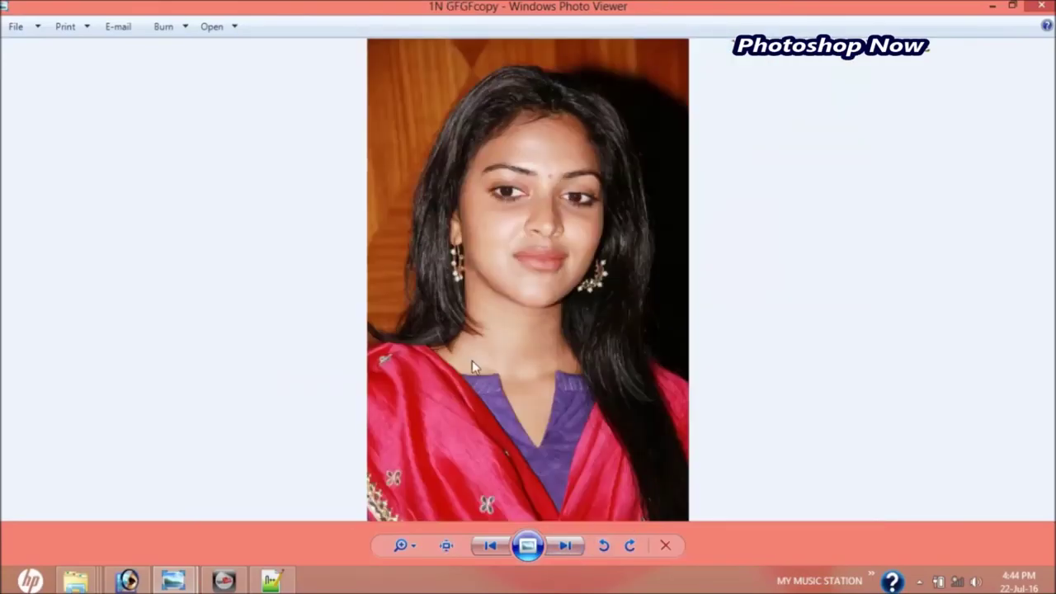
pyautogui.scroll(3, 472, 360)
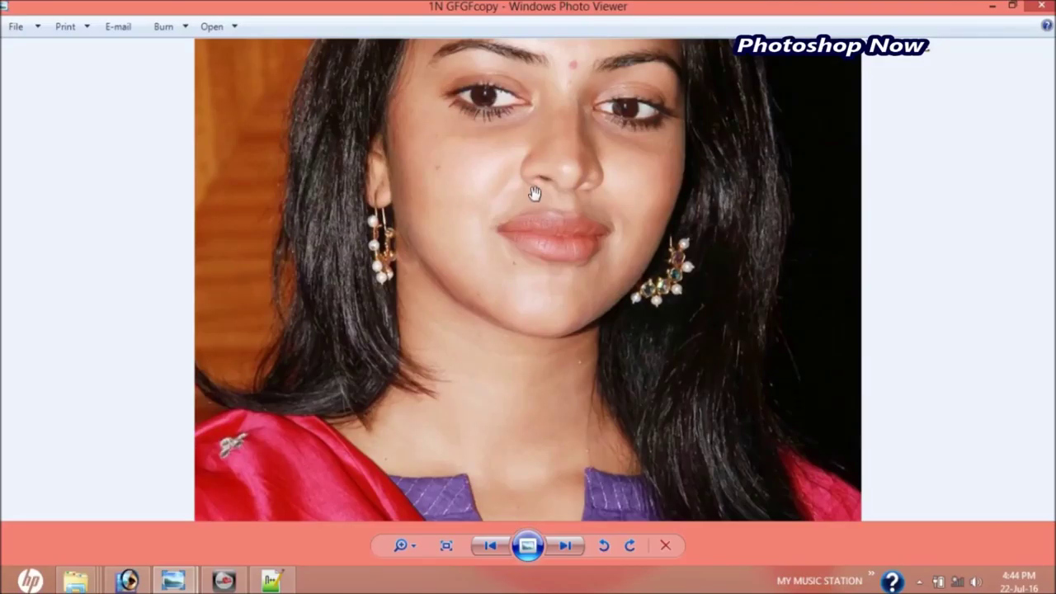
pyautogui.moveTo(518, 175); pyautogui.dragTo(383, 402)
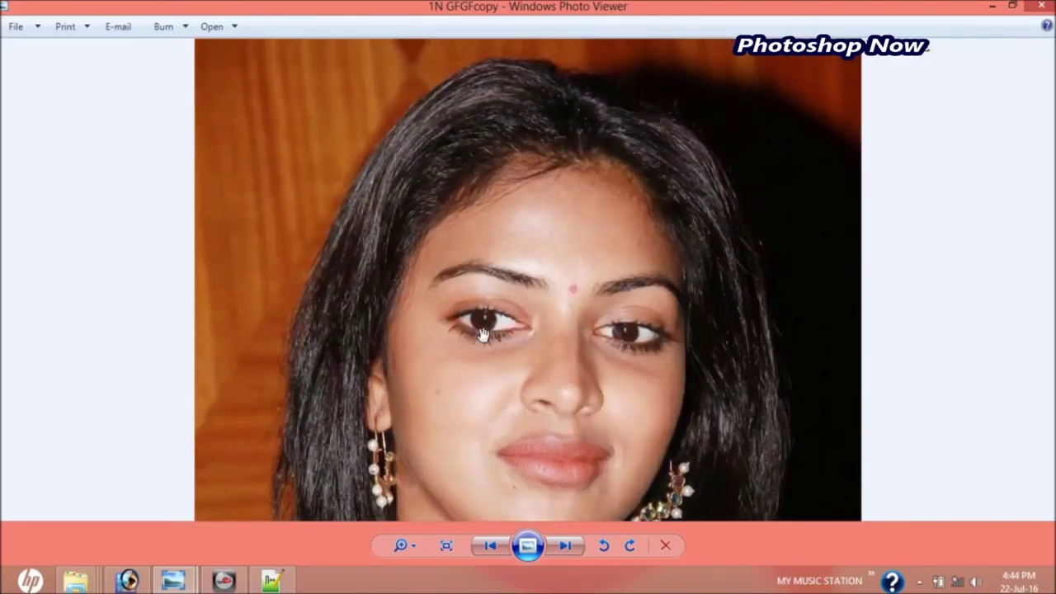